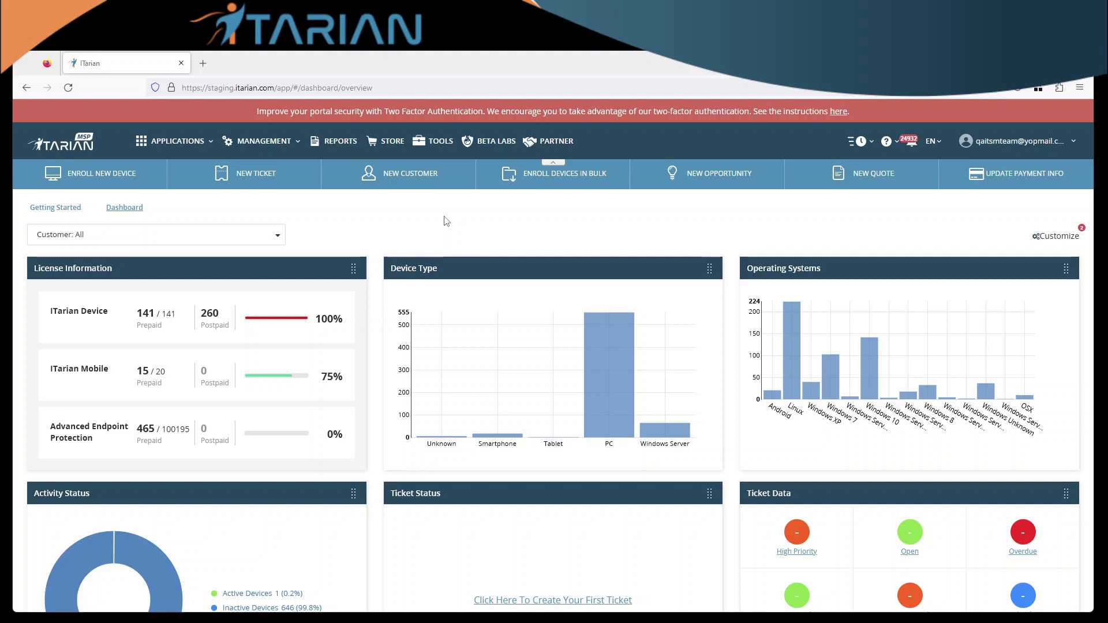
- Open Endpoint Manager and go to Patch Management for operating system patches
left_click(193, 145)
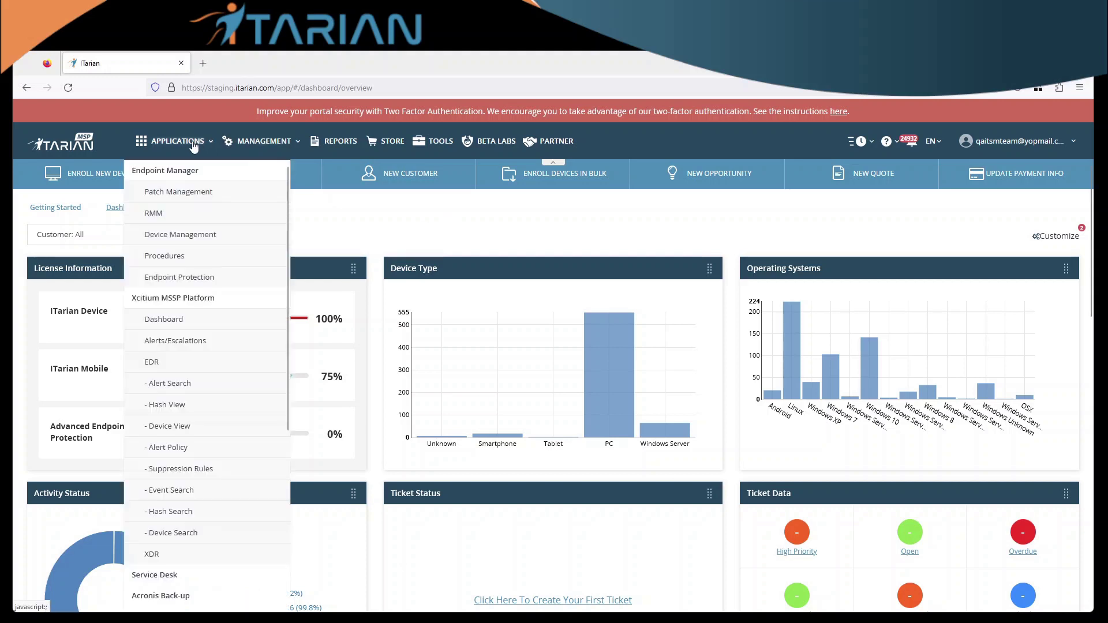
left_click(173, 171)
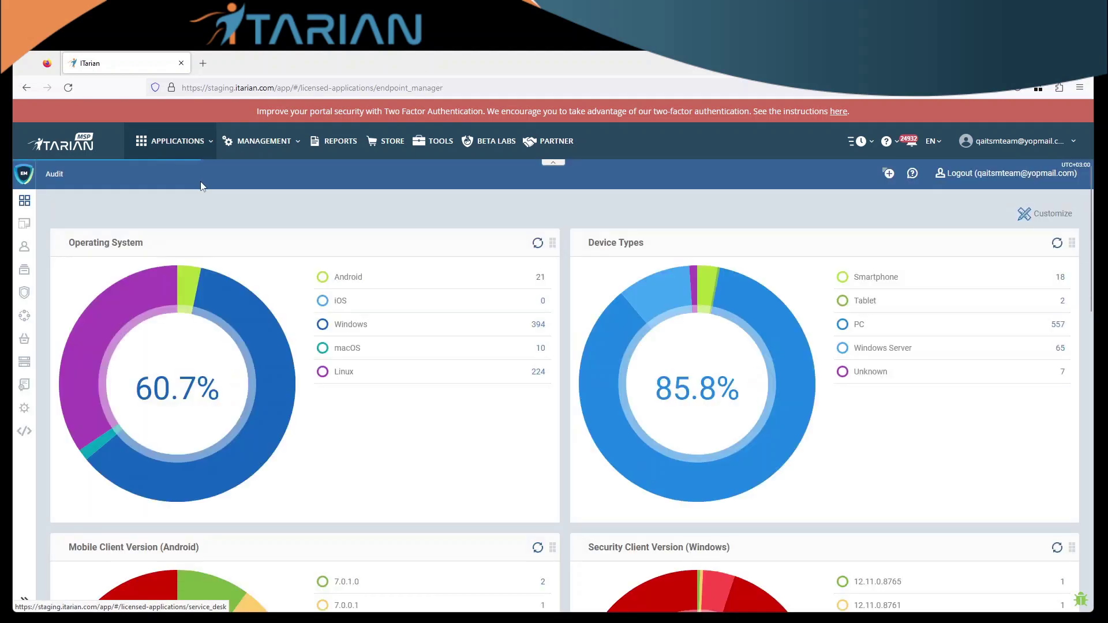
left_click(26, 601)
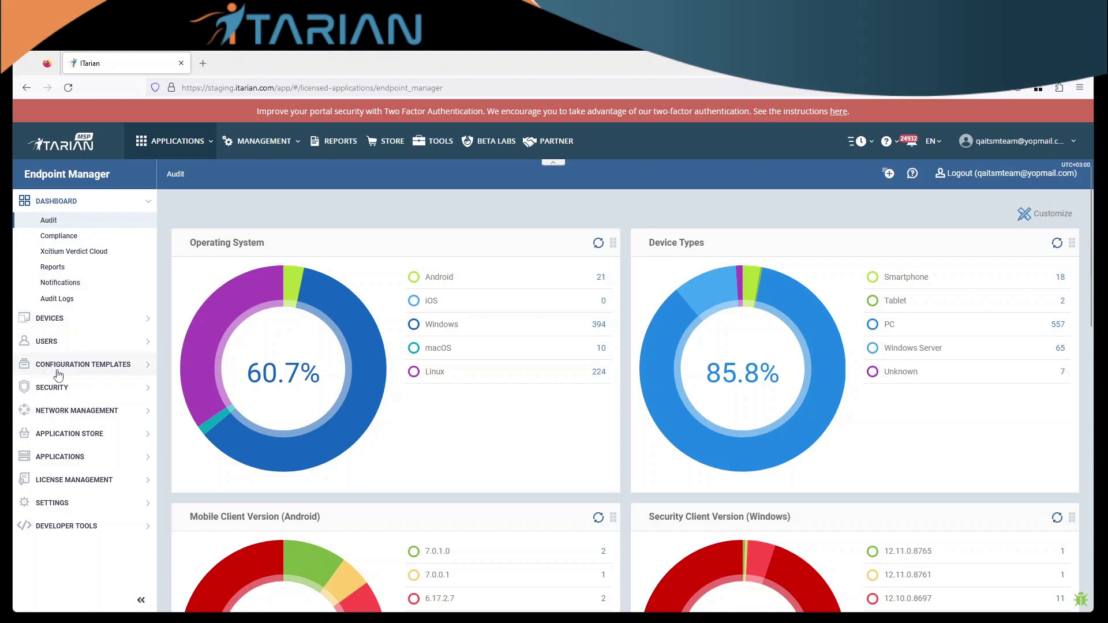
left_click(58, 458)
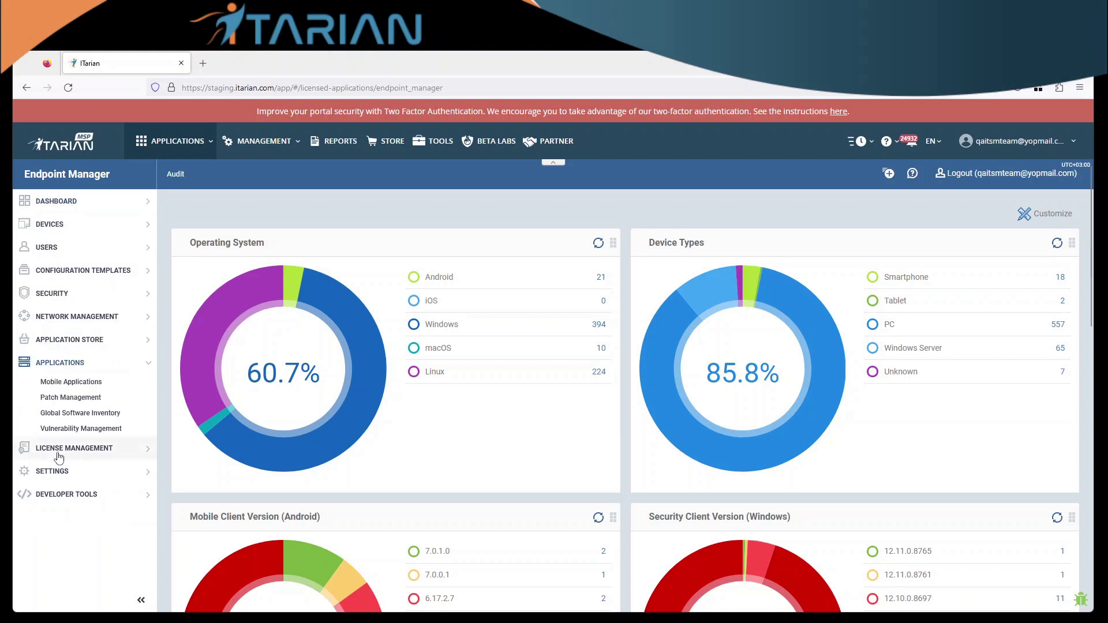
left_click(66, 400)
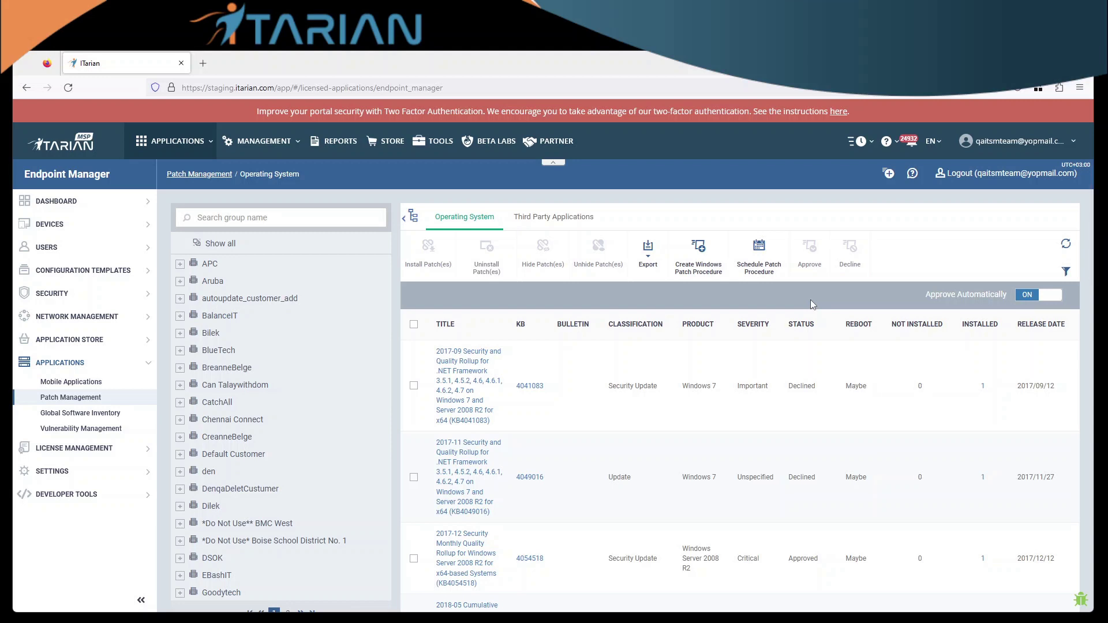
- Check the patch status values and sort the operating system patches by Not Installed in descending order
scroll(812, 304, "down", 3)
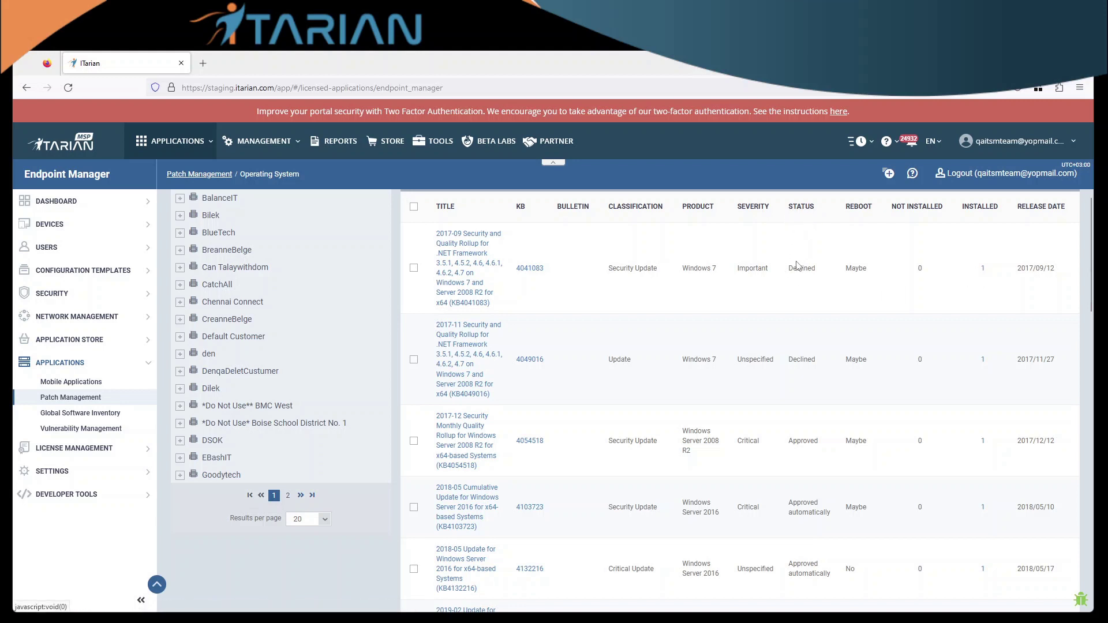
left_click_drag(789, 269, 816, 267)
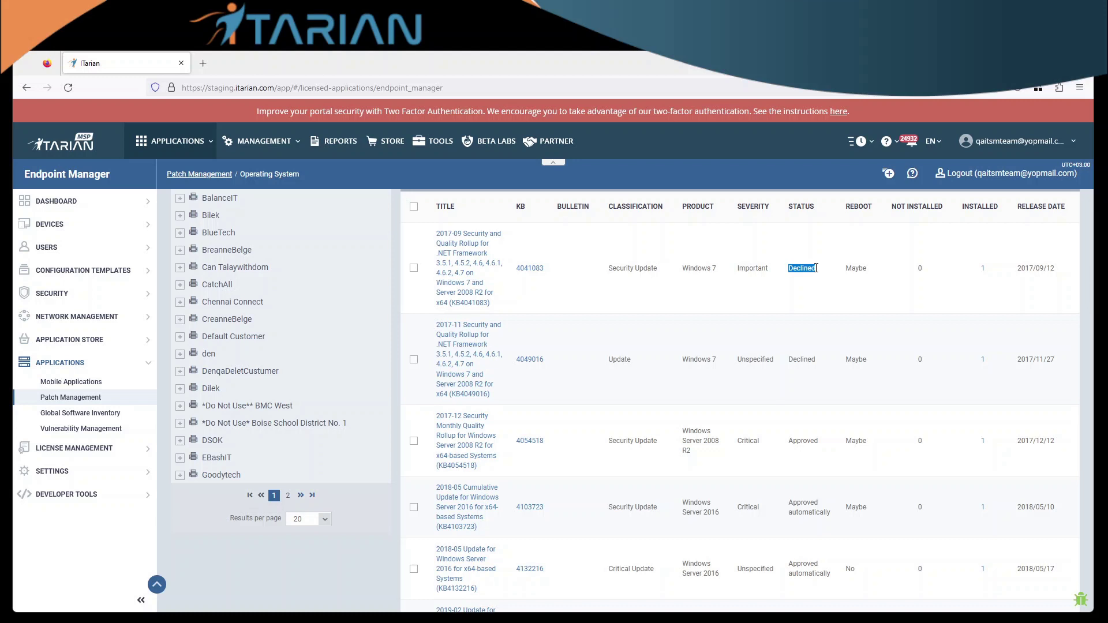
left_click(853, 302)
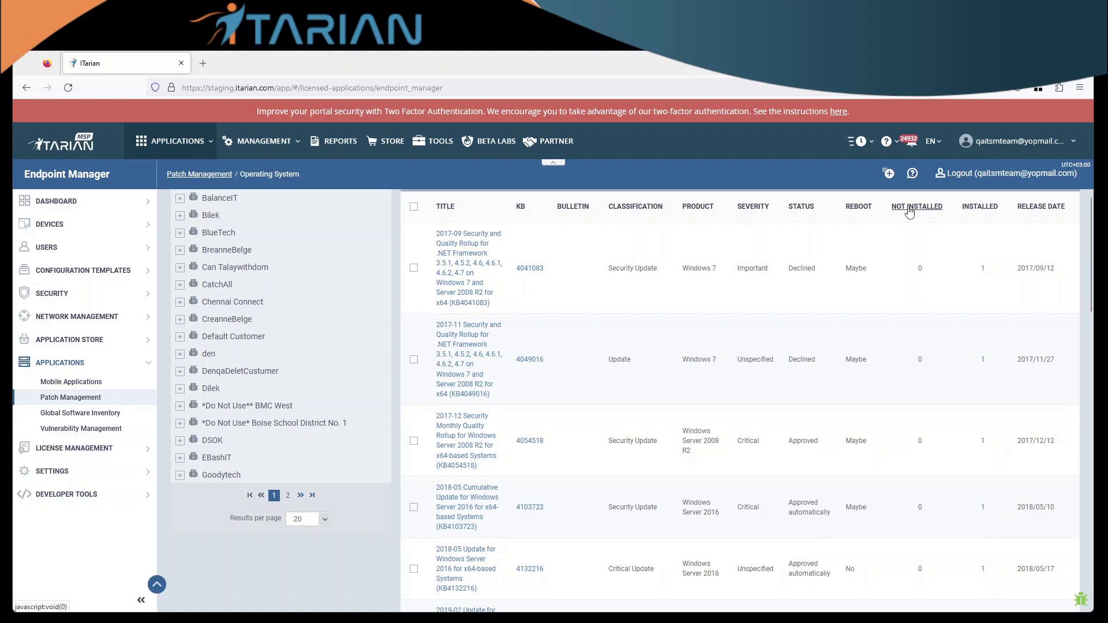
left_click(909, 209)
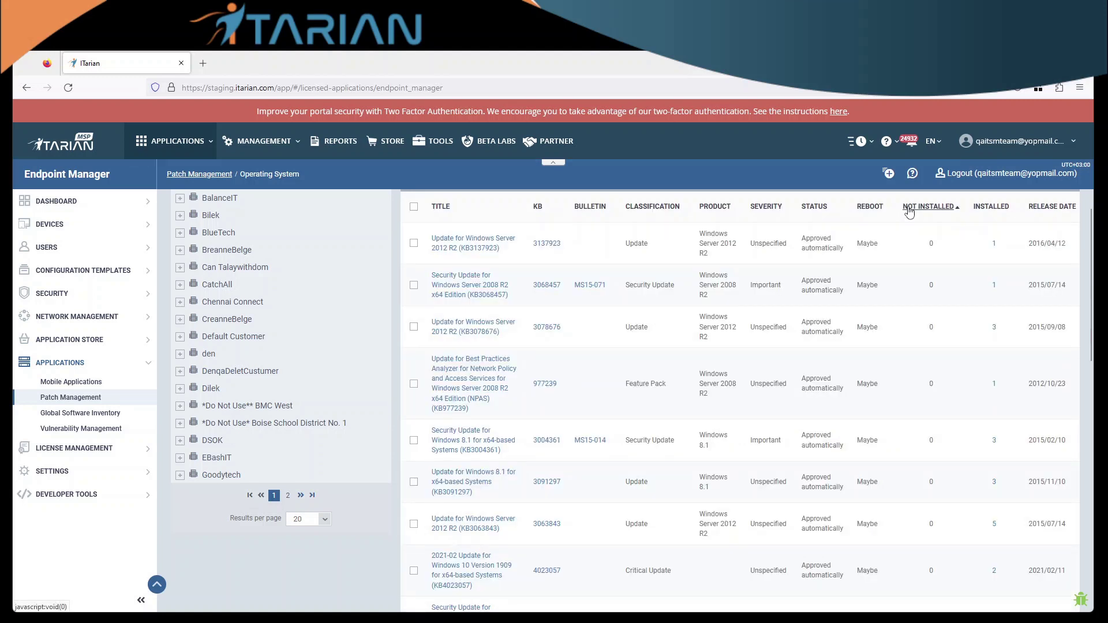
left_click(940, 209)
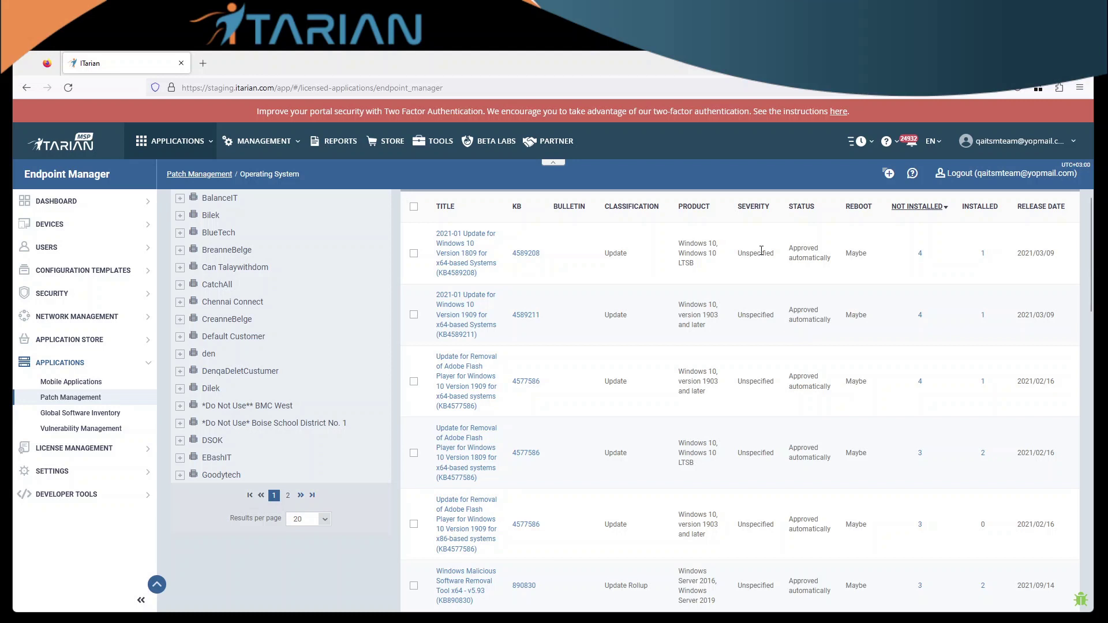
- Turn off Approve Automatically for operating system patches
scroll(762, 250, "up", 2)
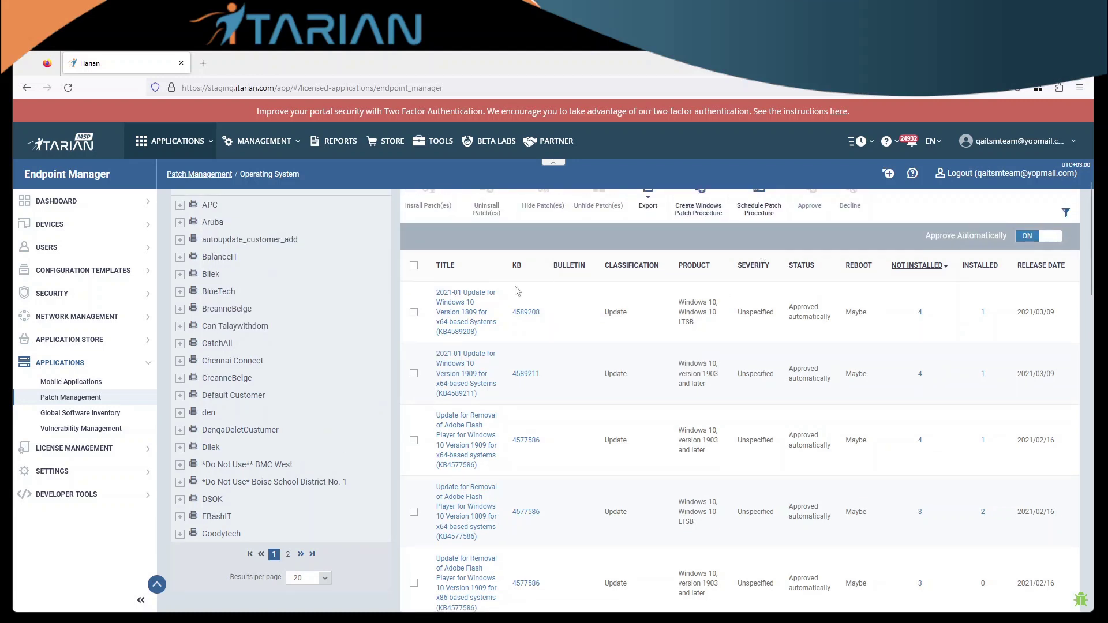
scroll(862, 311, "up", 1)
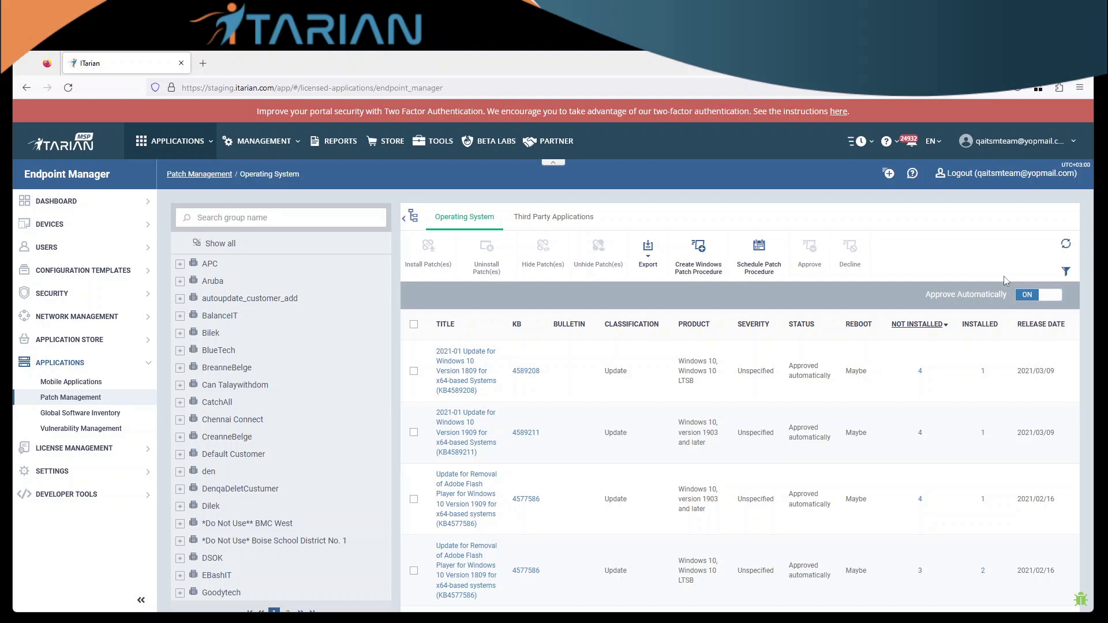
left_click(1026, 298)
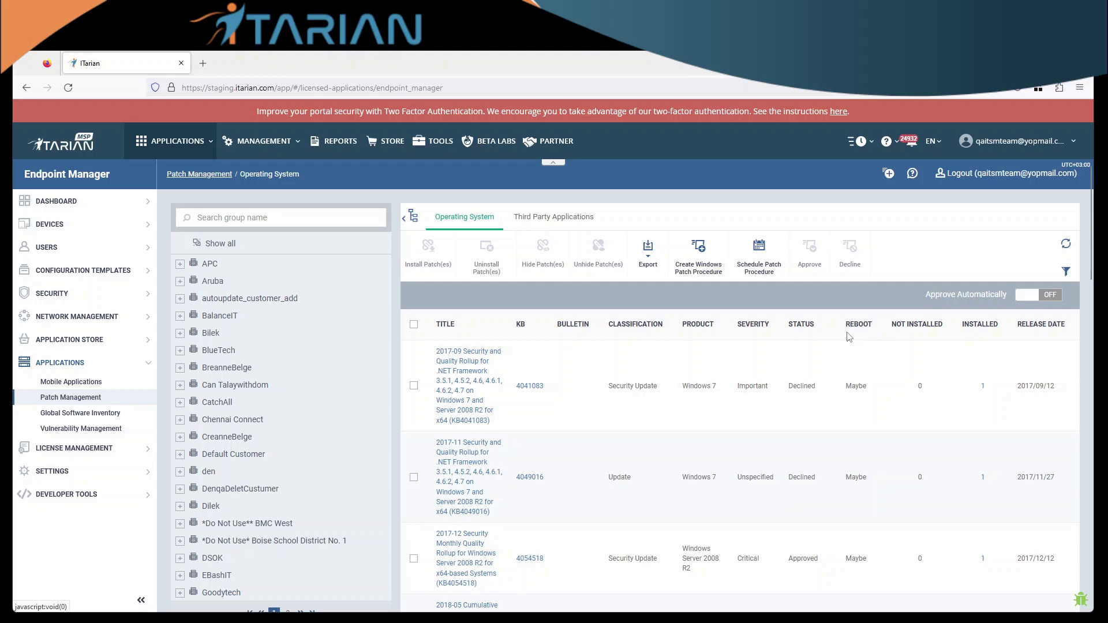
- Examine the approval status of the listed patches, comparing automatically approved, manually approved and declined entries
scroll(843, 337, "down", 2)
scroll(843, 337, "down", 3)
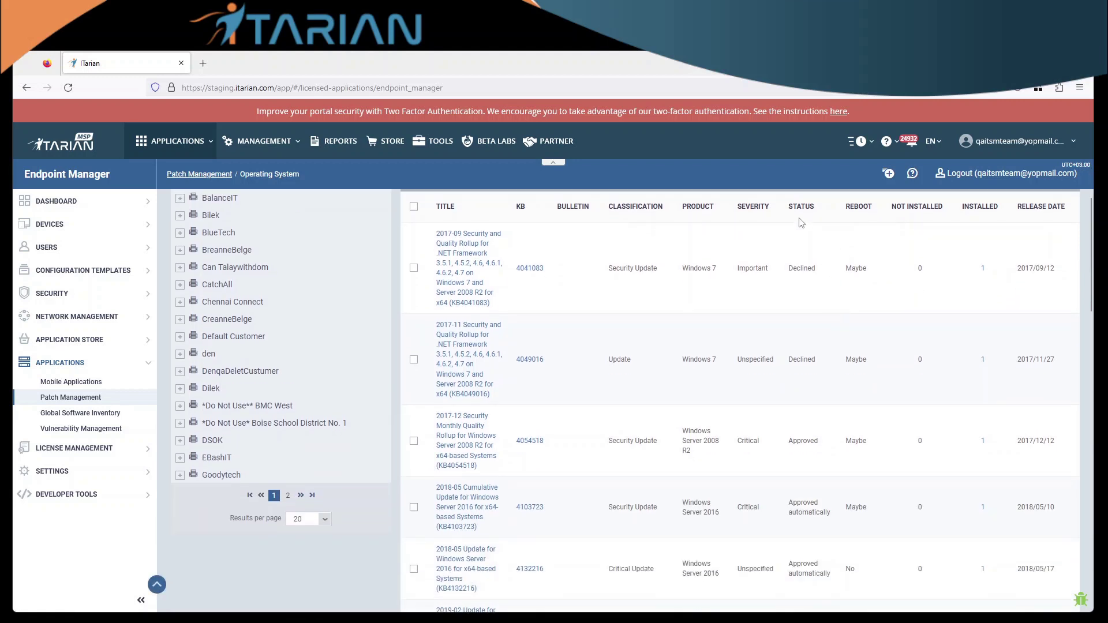
scroll(802, 290, "down", 5)
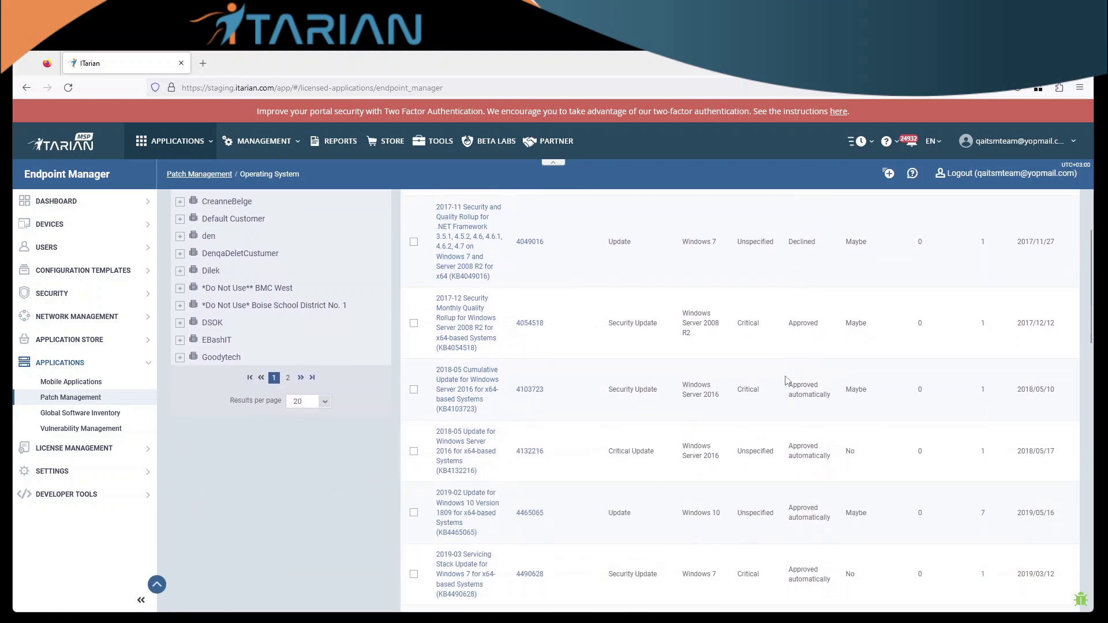
left_click_drag(788, 386, 833, 399)
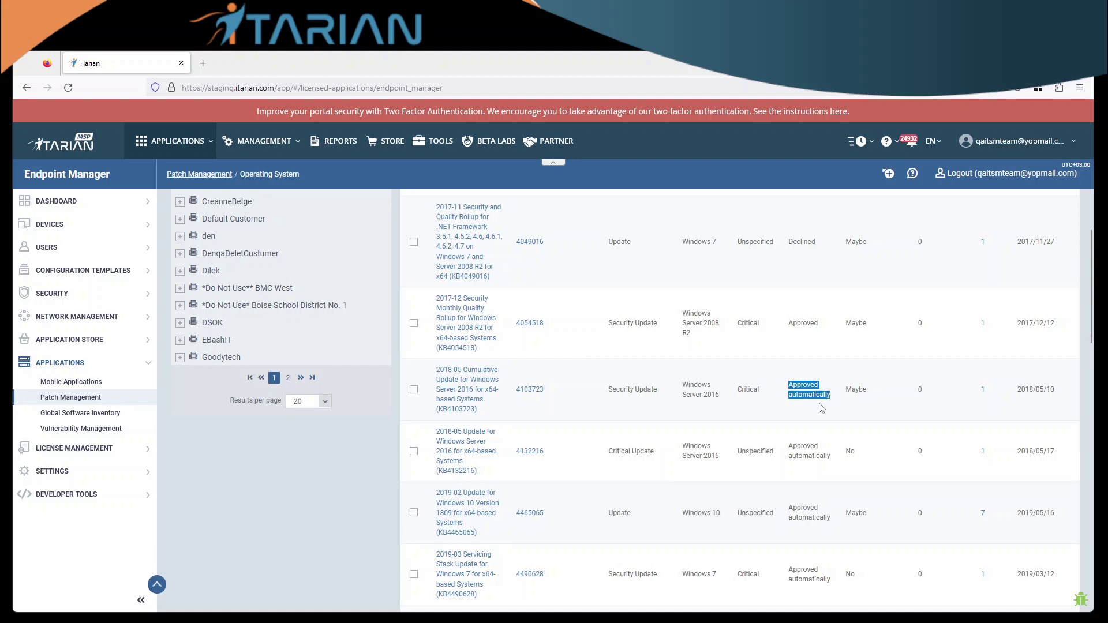
left_click_drag(789, 323, 823, 324)
scroll(806, 337, "up", 2)
scroll(806, 337, "up", 2)
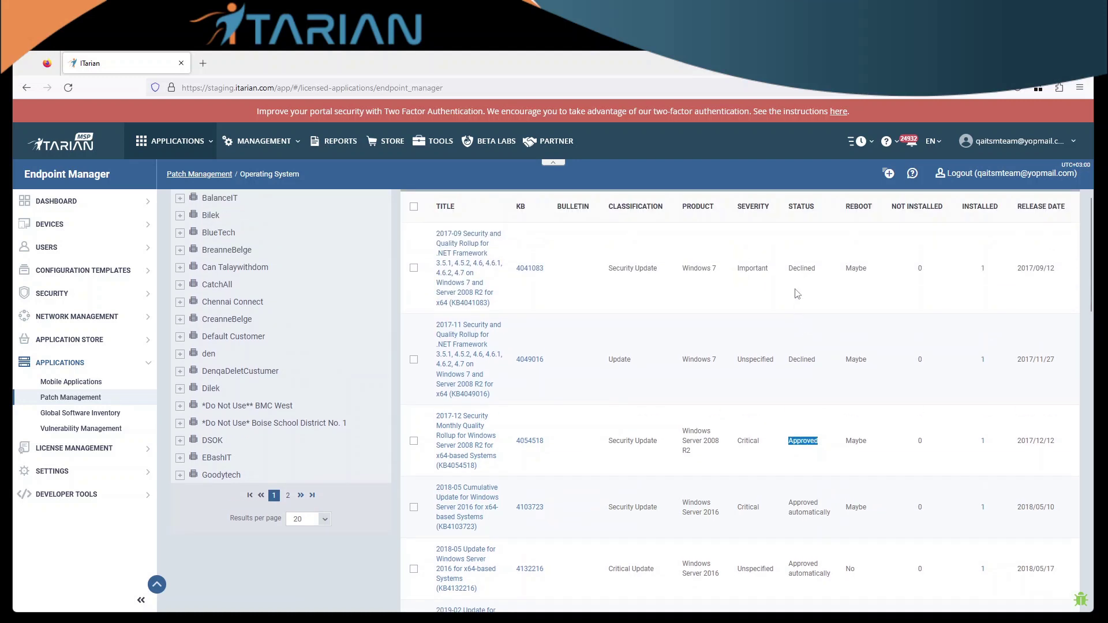
left_click_drag(788, 268, 823, 275)
left_click_drag(793, 358, 819, 360)
left_click(799, 378)
scroll(809, 348, "up", 2)
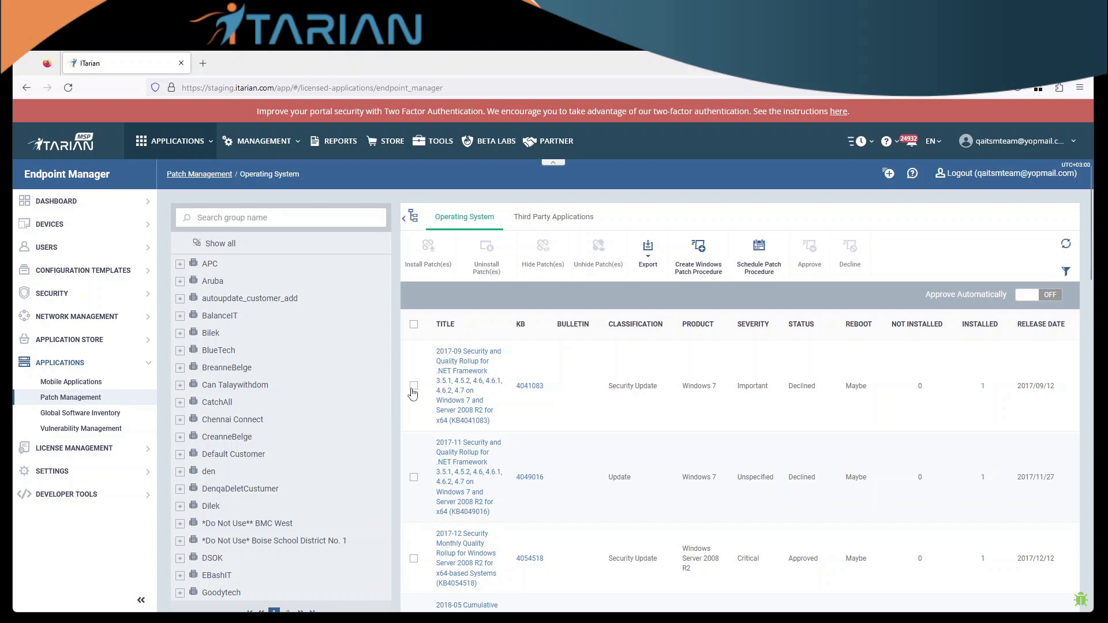
- Approve the 2017-09 .NET Framework rollup patch KB4041083 and turn Approve Automatically back on
left_click(413, 386)
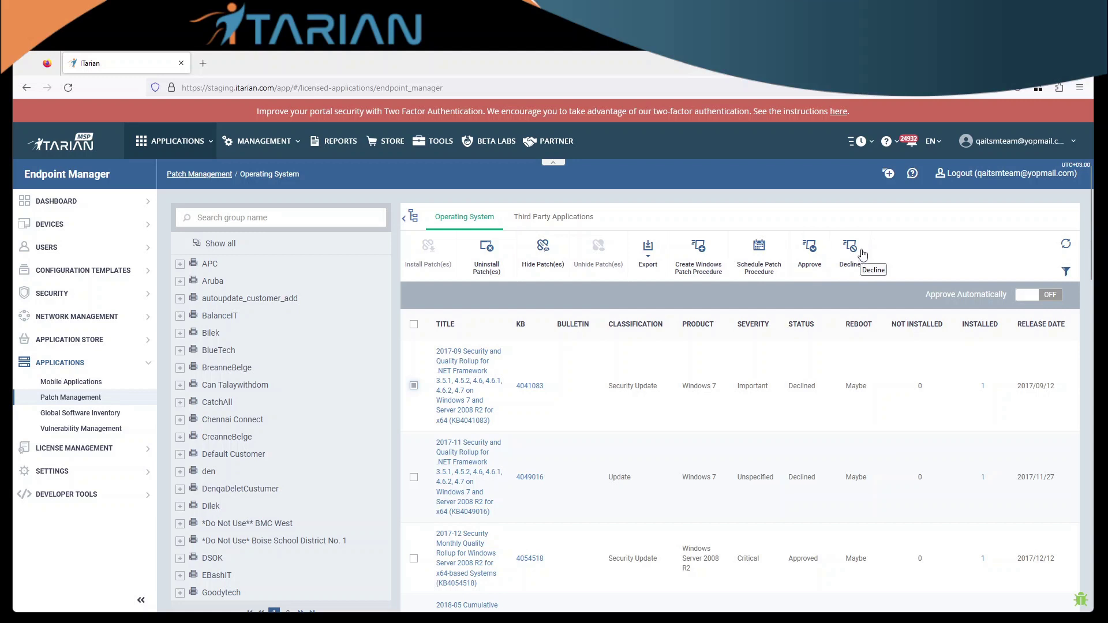
left_click(817, 259)
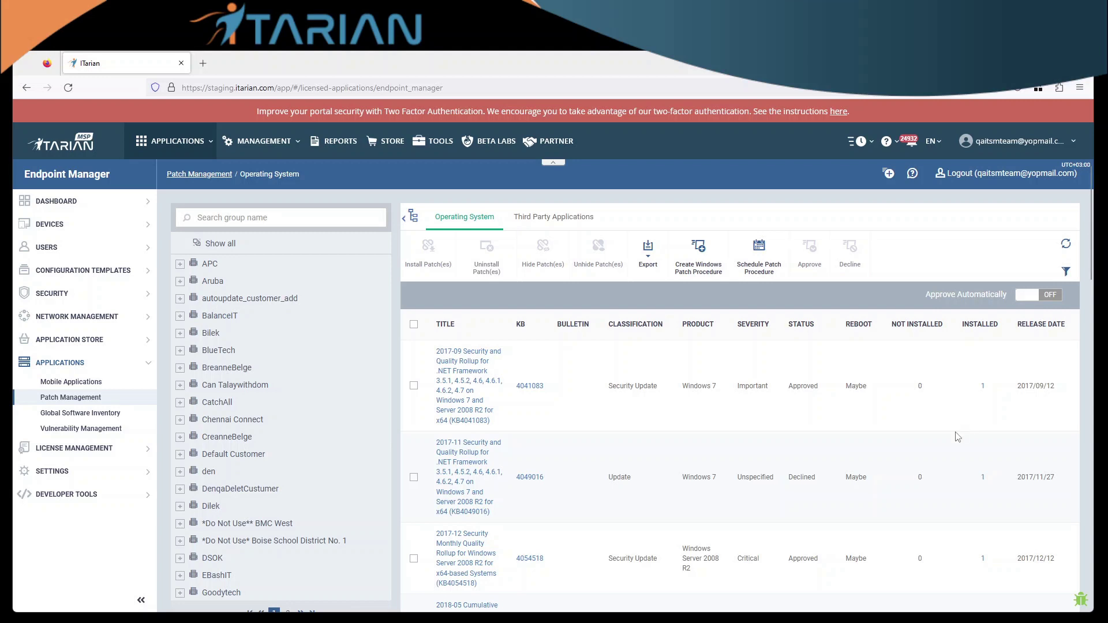
left_click(1033, 301)
- Decline the 2018-05 cumulative update for Windows Server 2016 (KB4103723) and check its status in the list
scroll(896, 348, "down", 1)
scroll(896, 348, "down", 2)
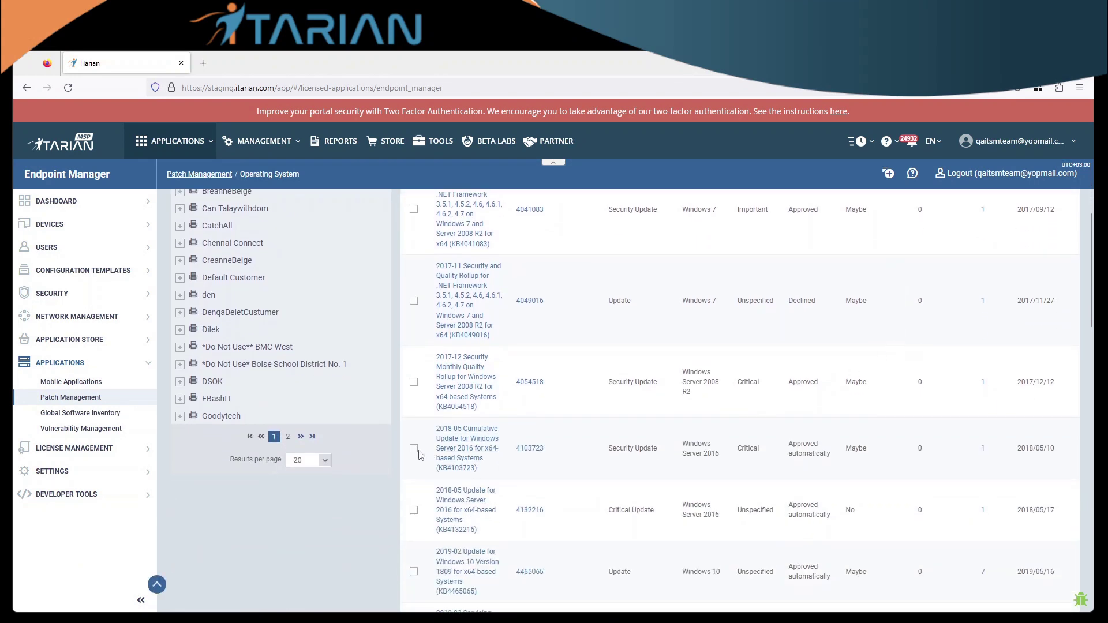
scroll(557, 449, "up", 3)
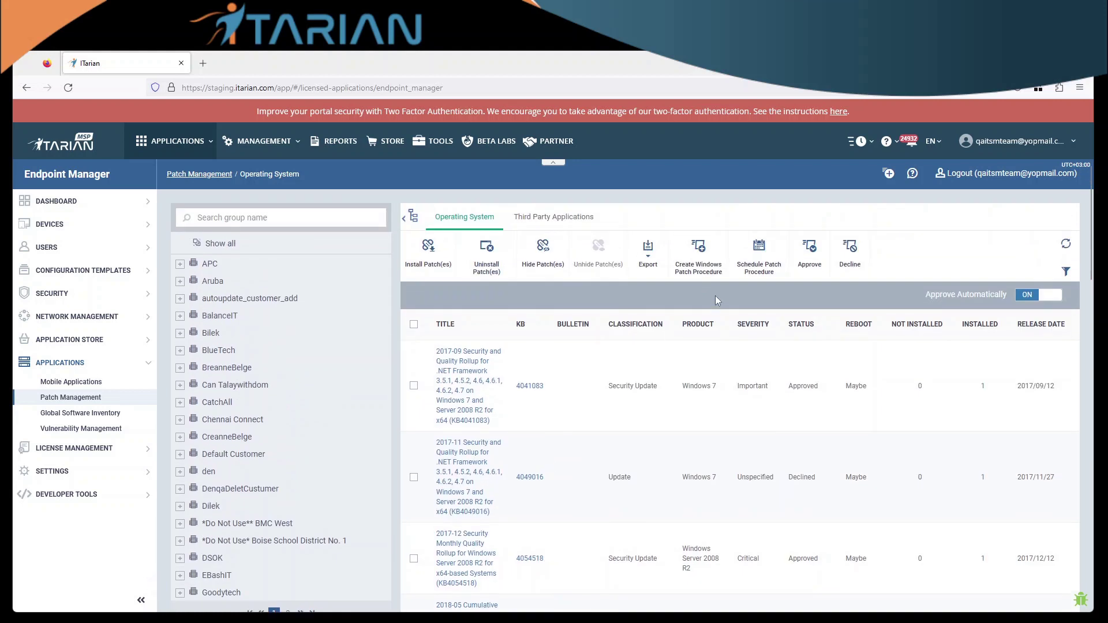
left_click(855, 262)
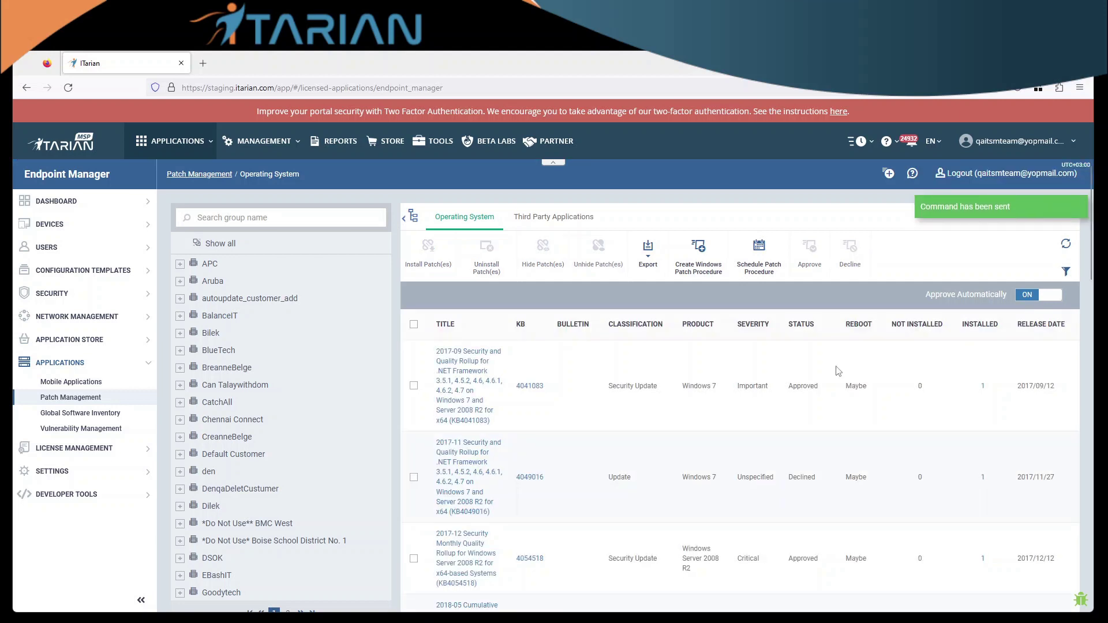
scroll(825, 381, "down", 4)
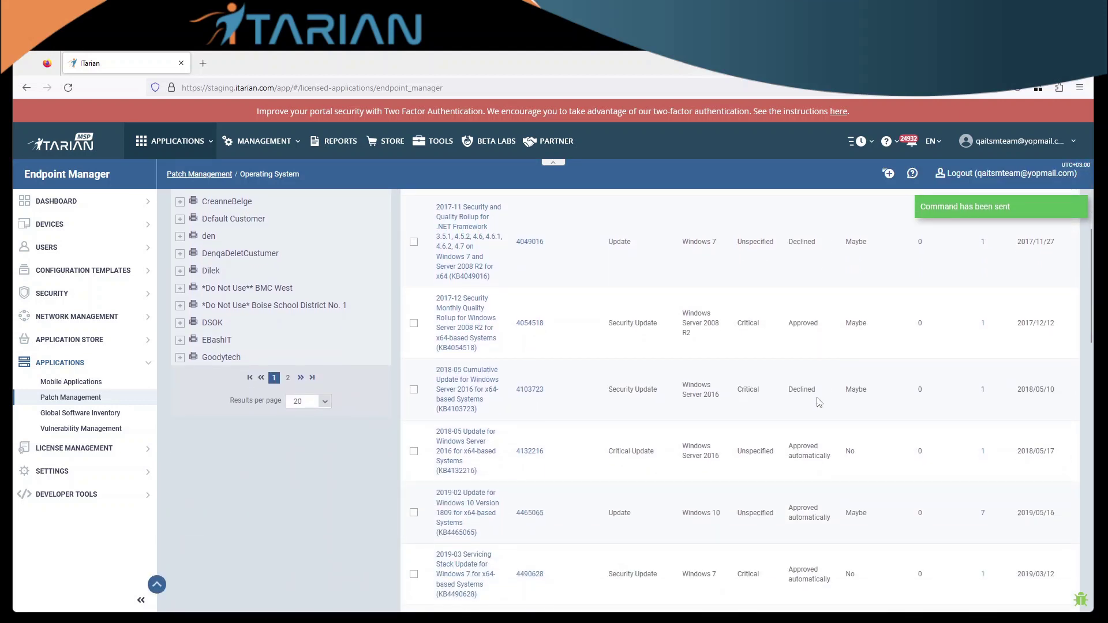
left_click_drag(818, 396, 778, 397)
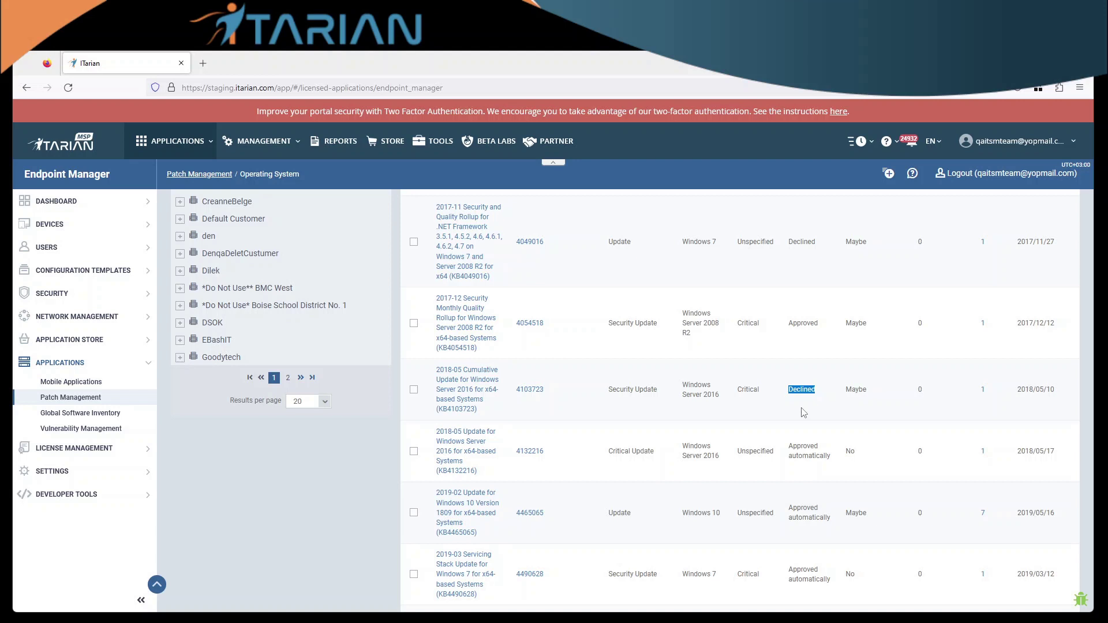
left_click(830, 411)
left_click_drag(829, 398, 778, 402)
- Try to install the 2017-09 .NET Framework rollup patch KB4041083 and dismiss the resulting dialog
scroll(822, 404, "up", 5)
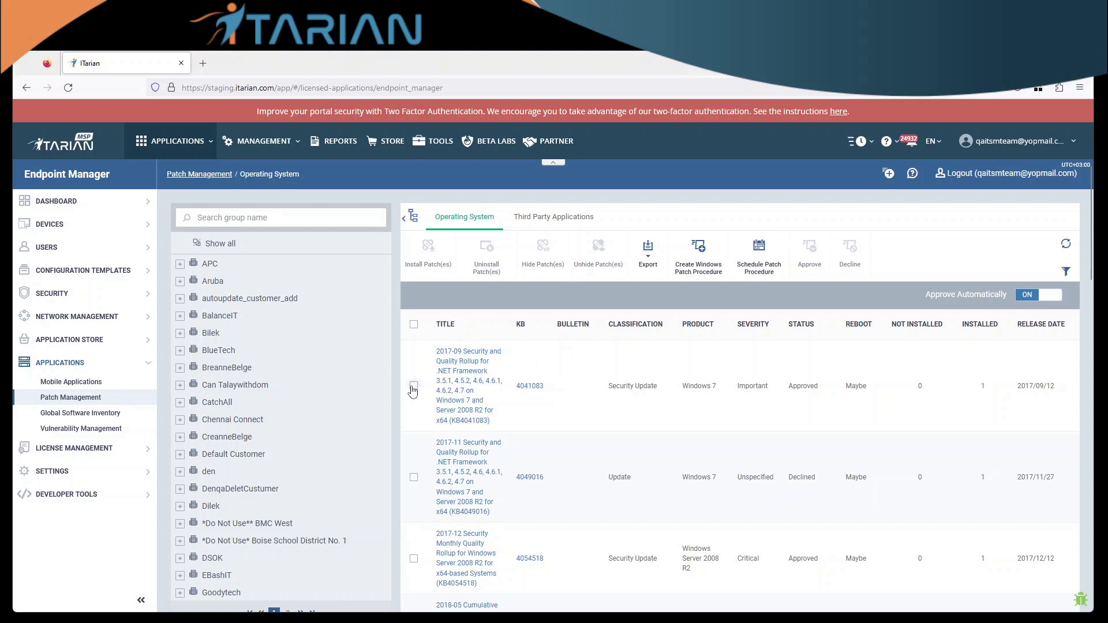
left_click(413, 386)
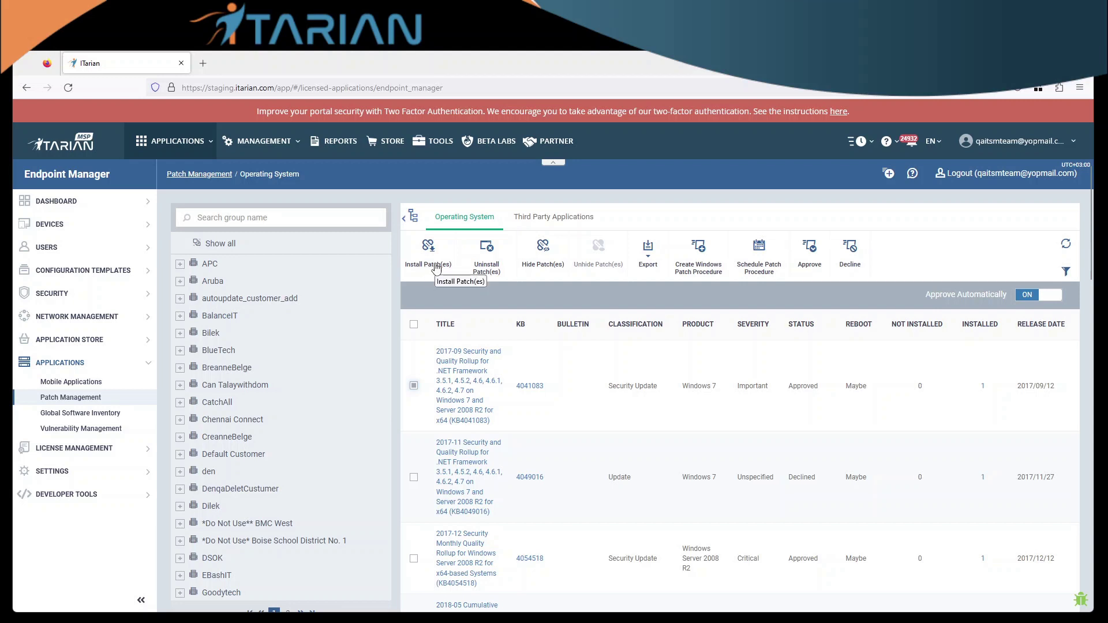
left_click(435, 265)
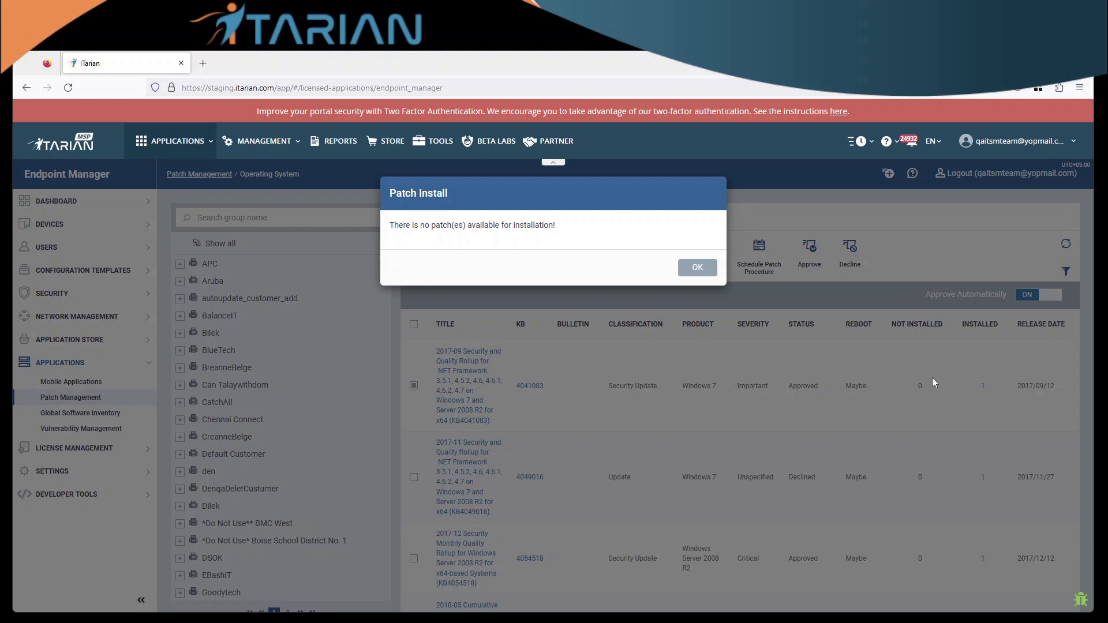
left_click(699, 268)
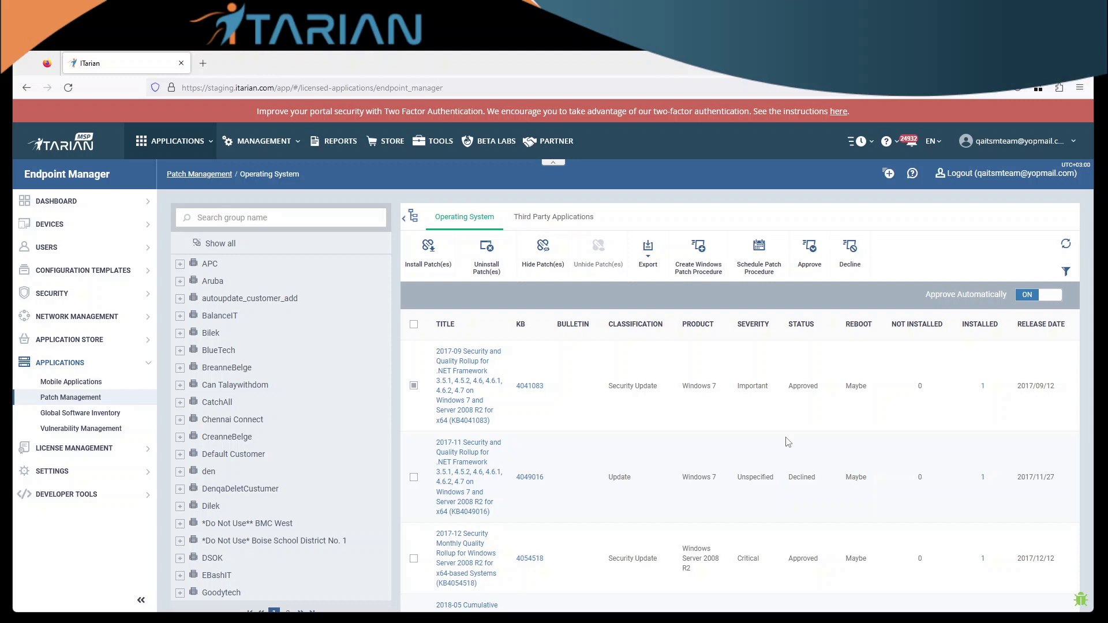
- Open the Windows7 device's patch management from the device list and look through its operating system patches
left_click(64, 225)
left_click(68, 246)
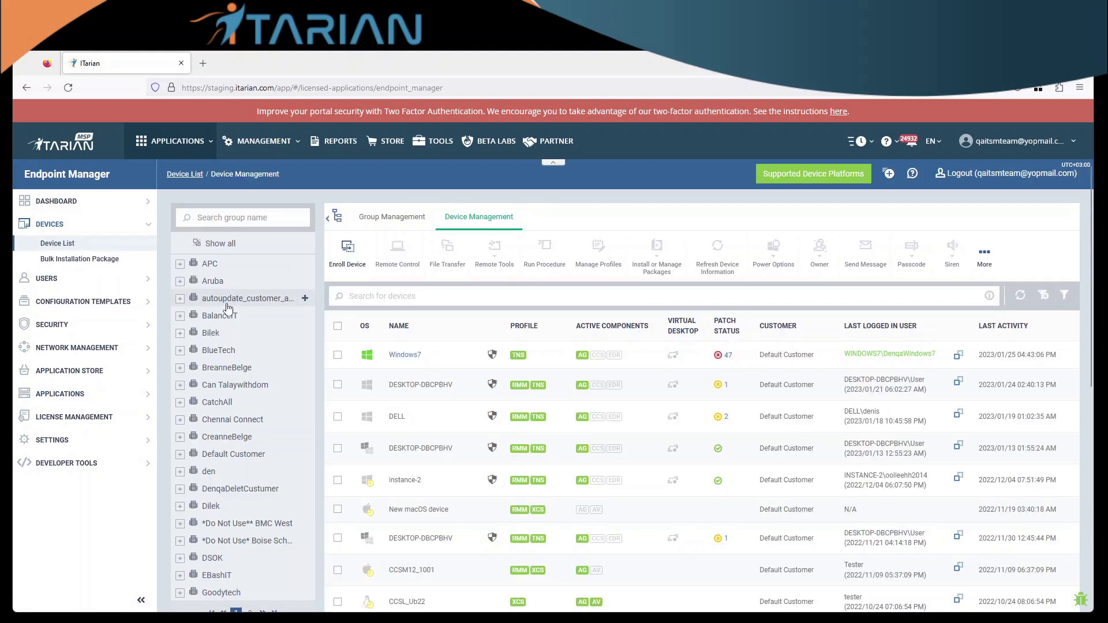
left_click(404, 356)
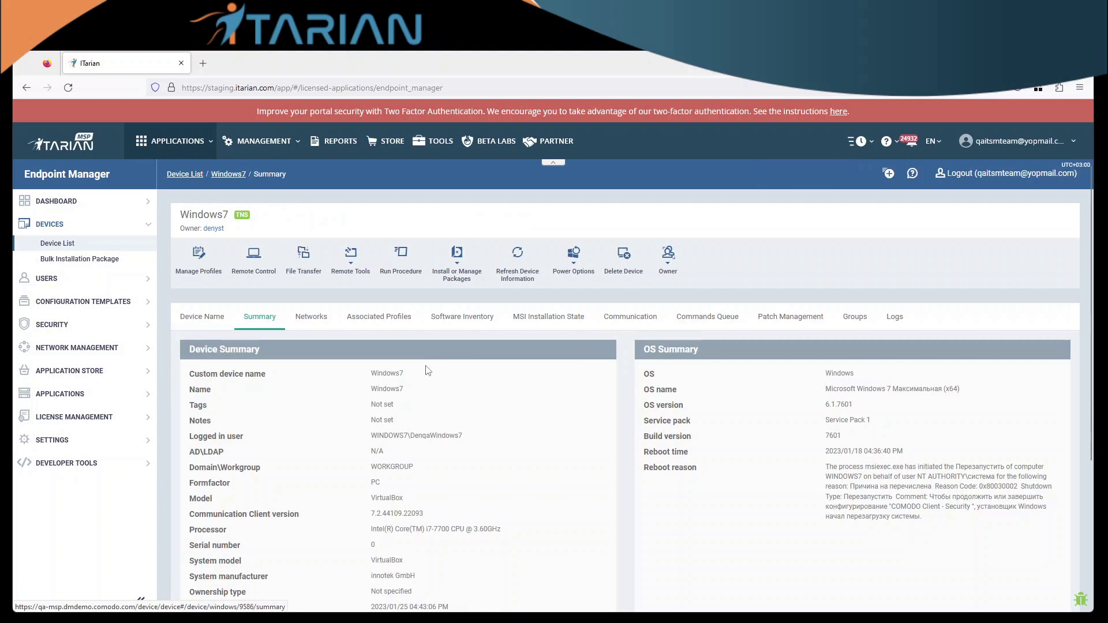
left_click(782, 326)
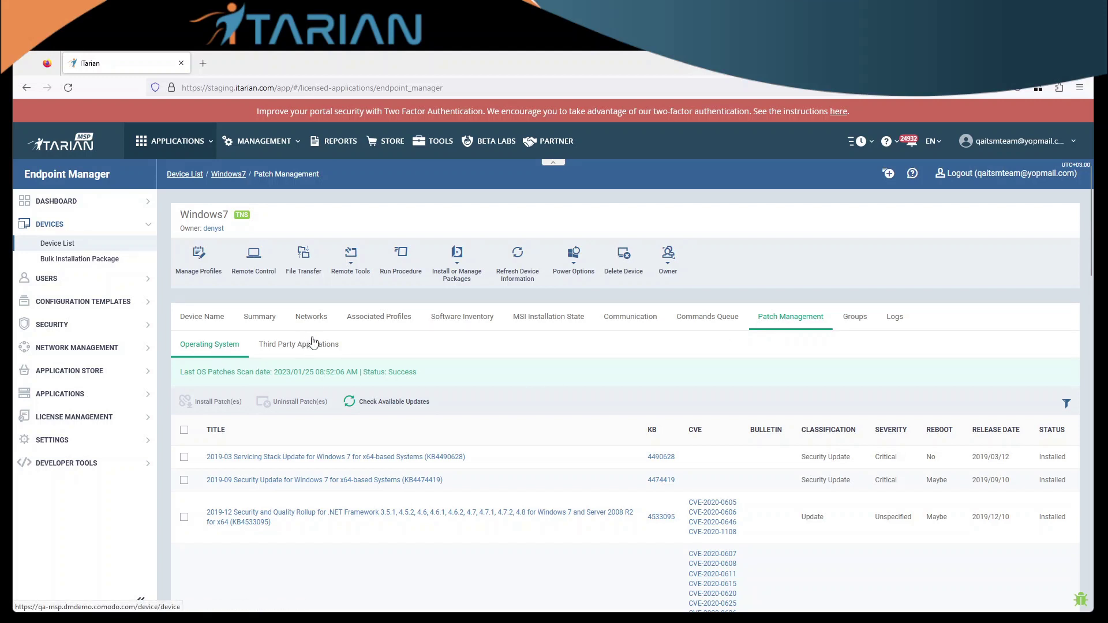
scroll(491, 344, "down", 2)
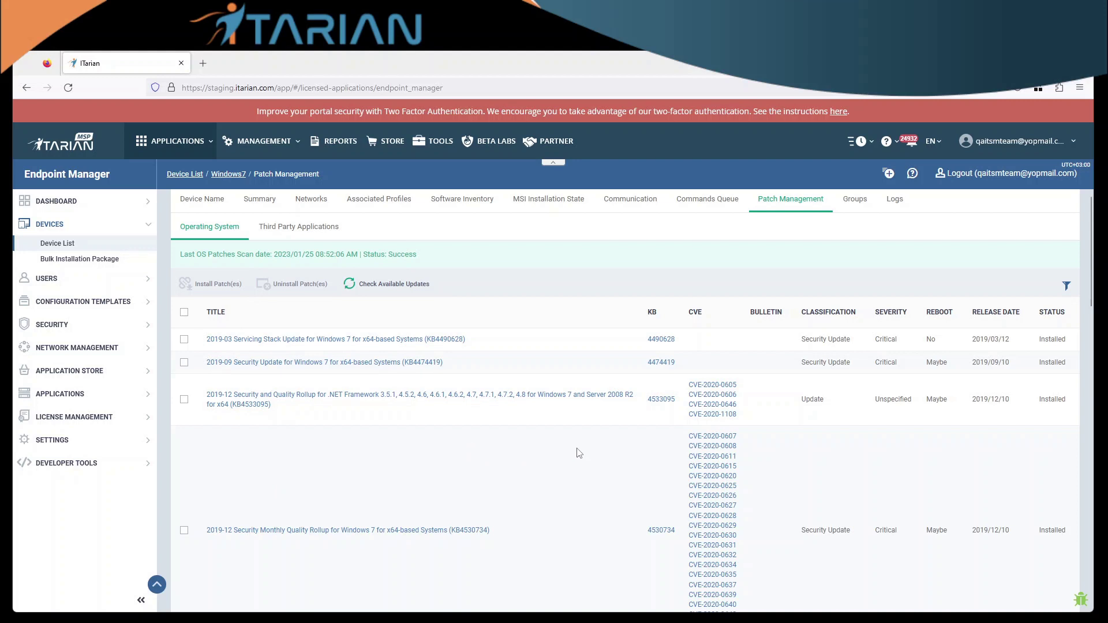
scroll(595, 453, "down", 3)
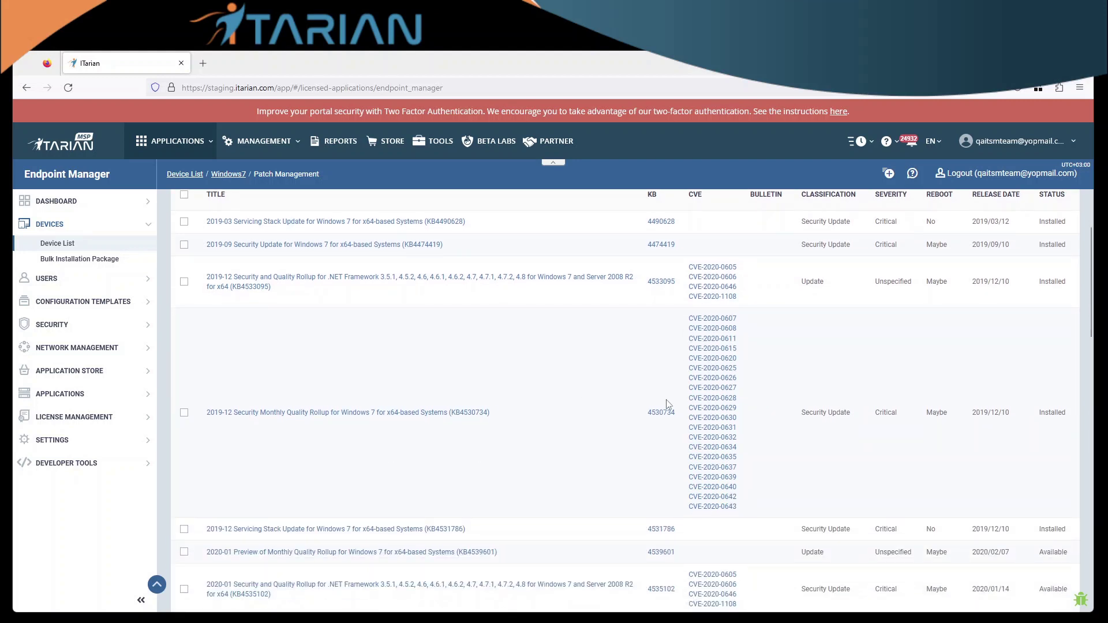
scroll(648, 442, "down", 2)
scroll(666, 439, "down", 5)
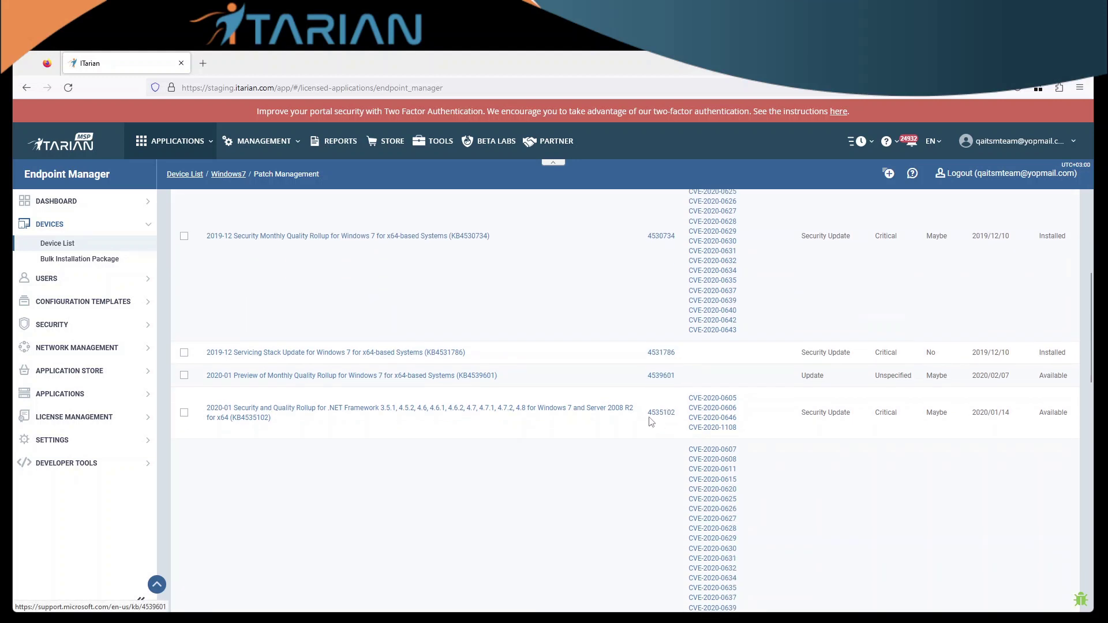
- Look through the Windows7 device's operating system patches, checking the status of the listed updates and language packs
scroll(664, 425, "down", 12)
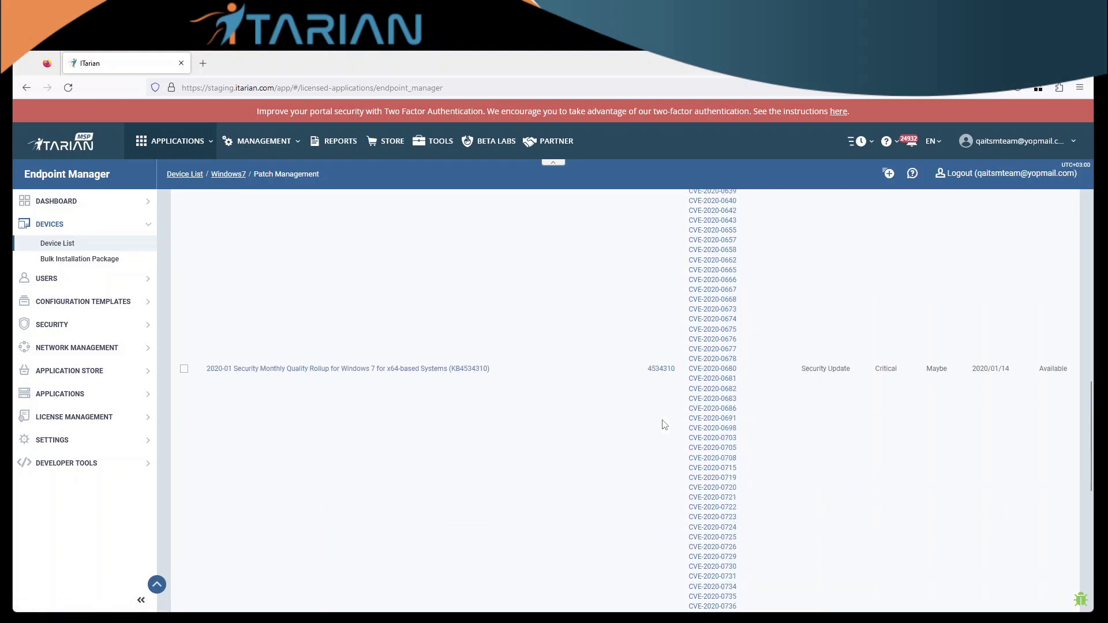
scroll(619, 381, "down", 1)
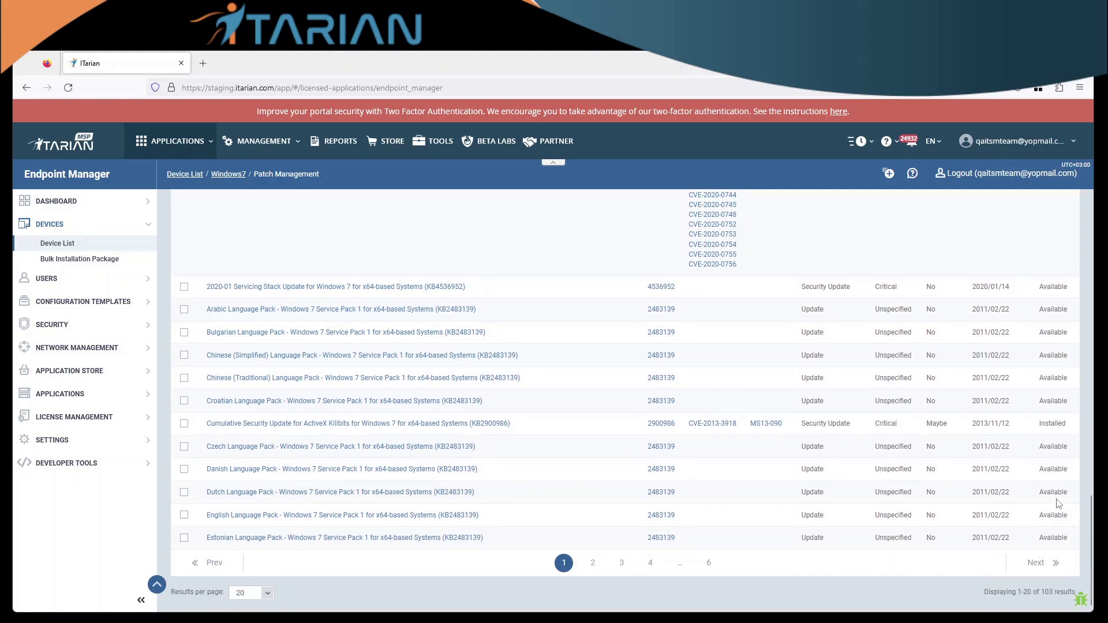
left_click_drag(1043, 299, 1072, 425)
scroll(1035, 510, "up", 9)
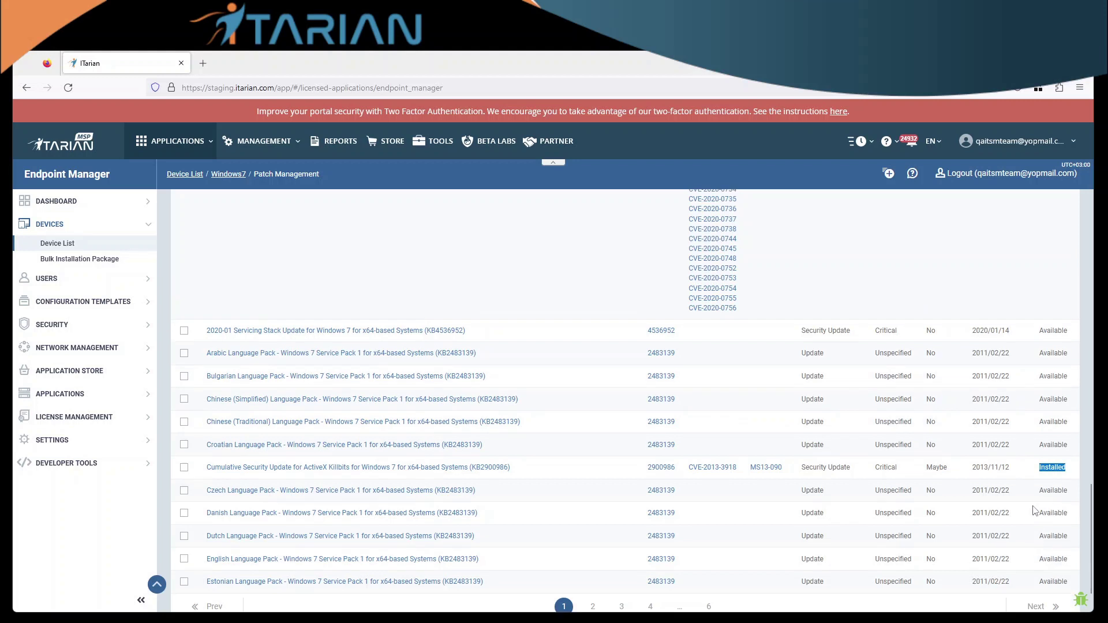
scroll(1036, 511, "up", 10)
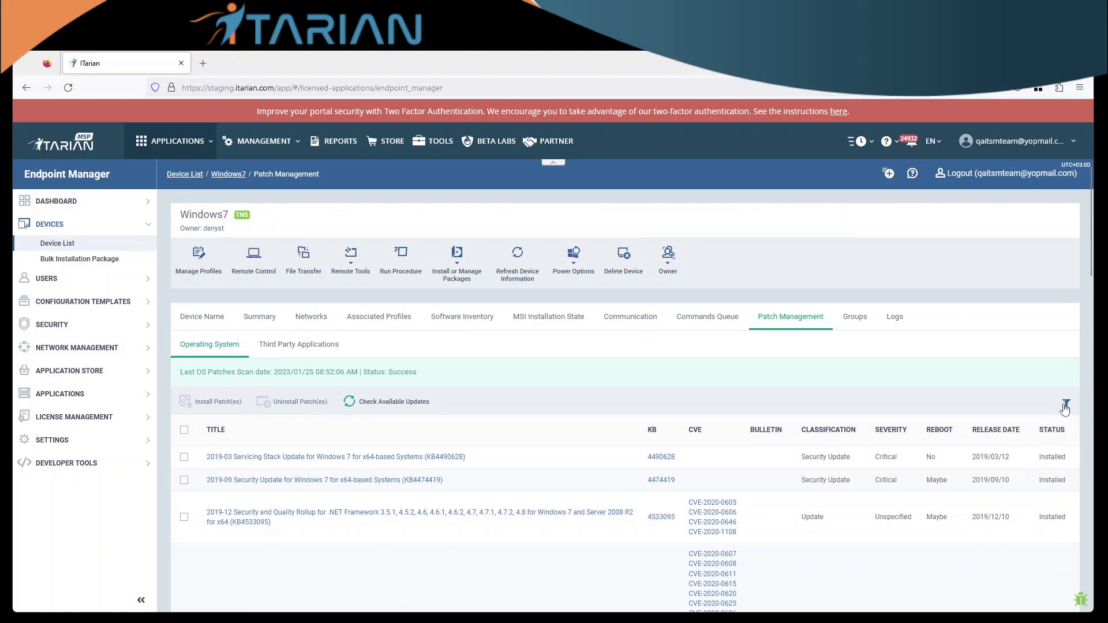
- Filter the Windows7 device's operating system patches by the status Available and close the filter options
left_click(1065, 407)
scroll(1064, 407, "down", 4)
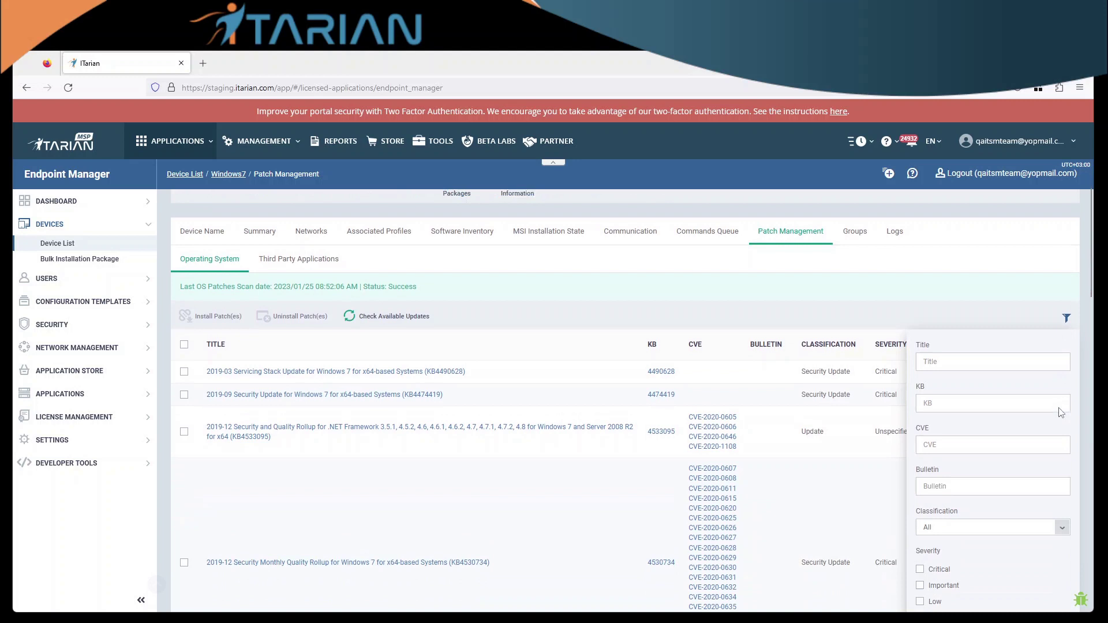
scroll(961, 413, "down", 2)
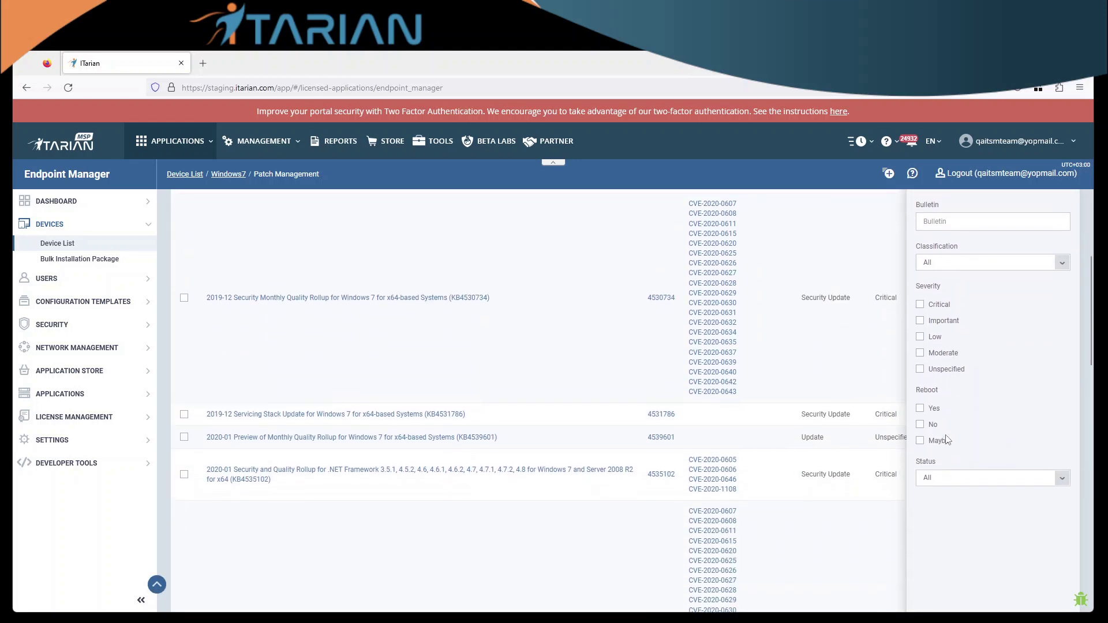
left_click(957, 475)
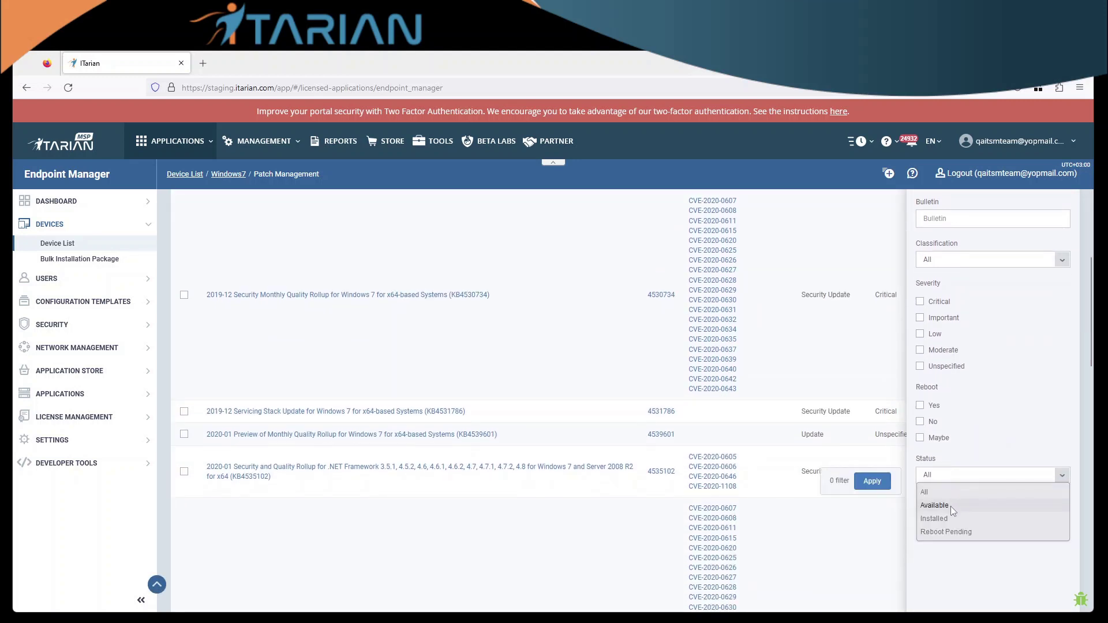
left_click(952, 505)
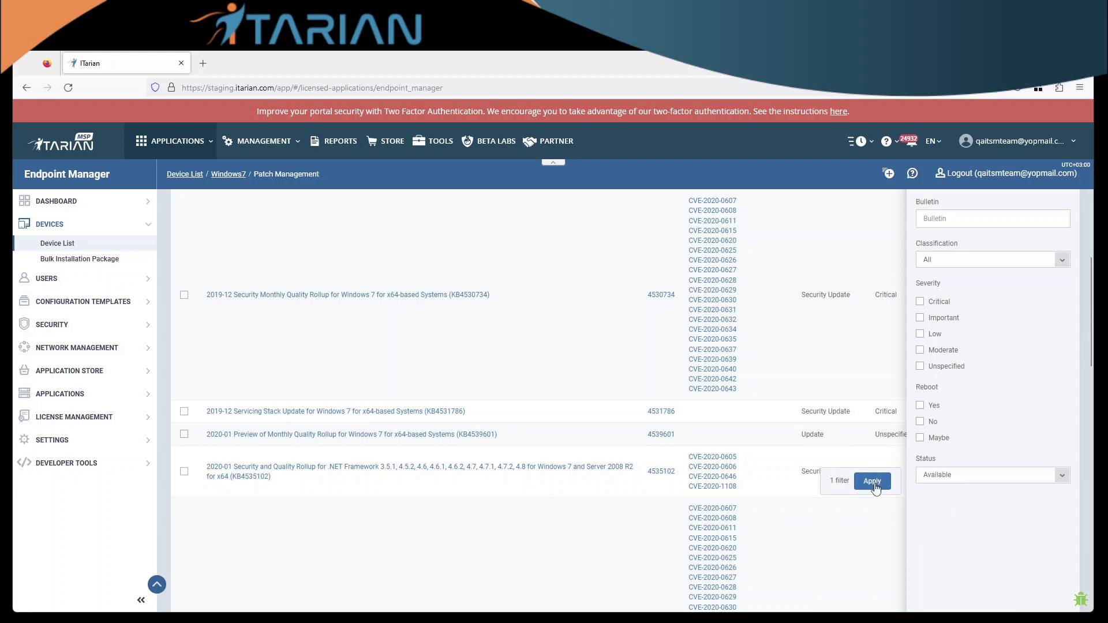
left_click(876, 488)
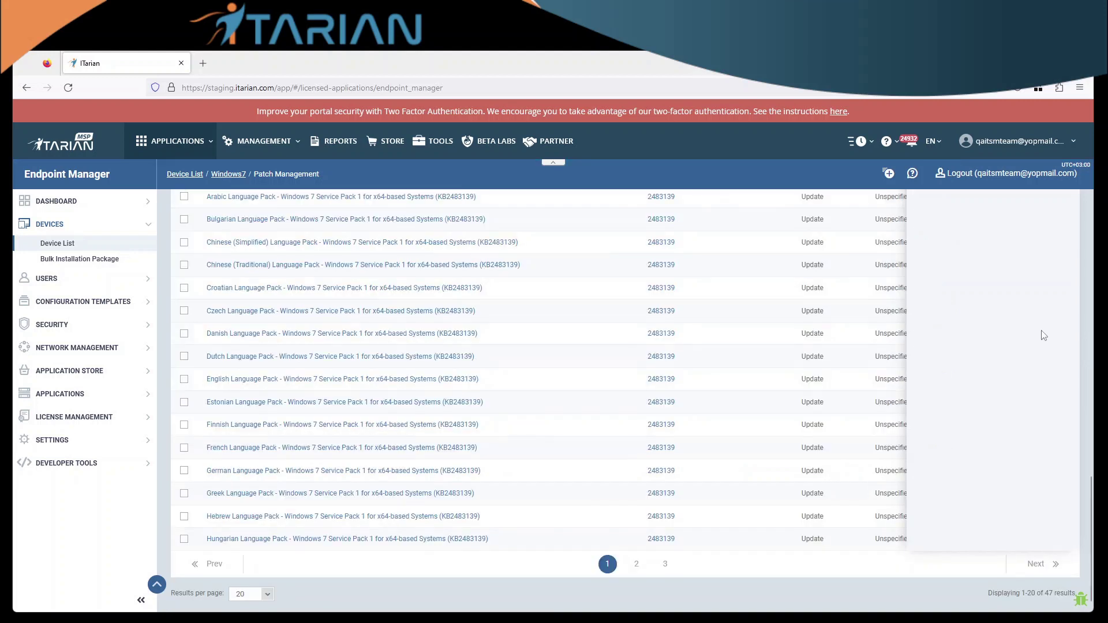
scroll(1042, 312, "down", 5)
scroll(1043, 312, "up", 6)
left_click(1065, 290)
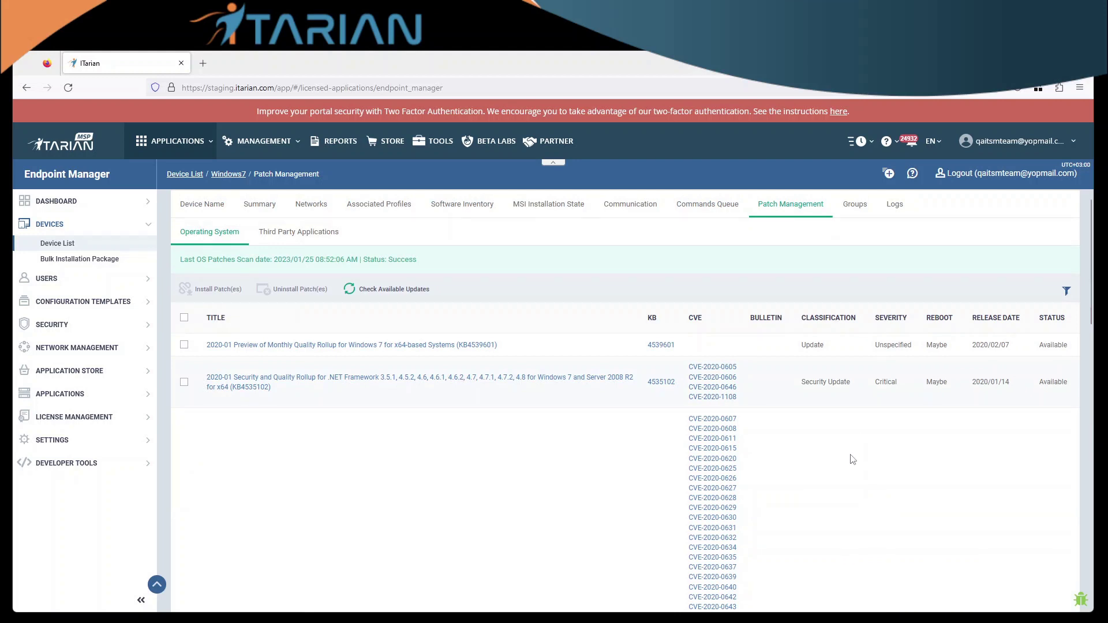
left_click(184, 345)
left_click(184, 382)
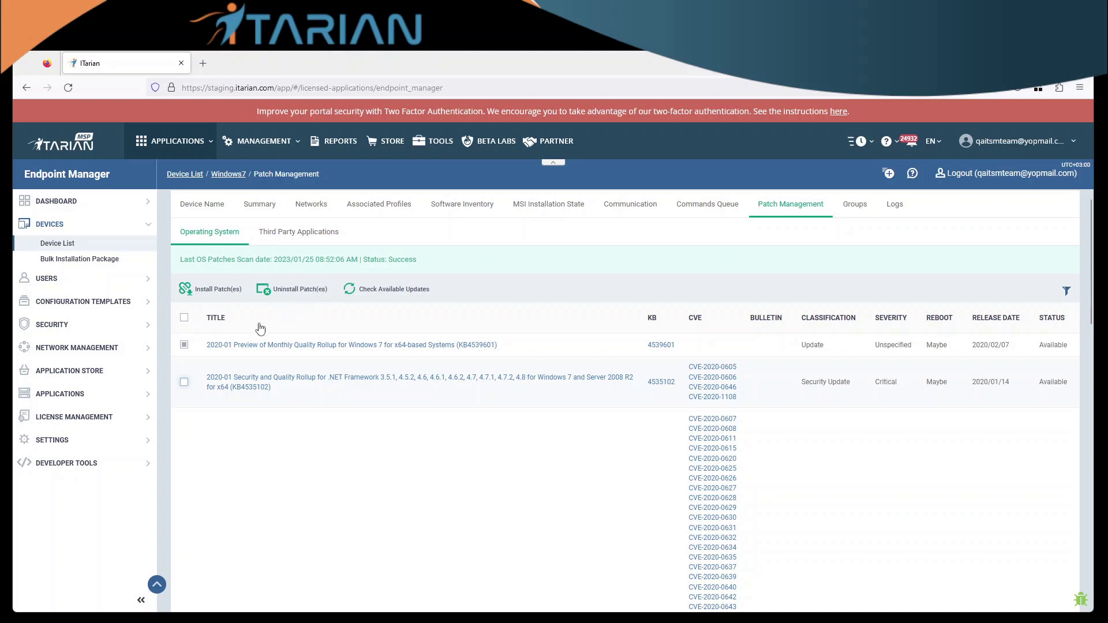
left_click(185, 346)
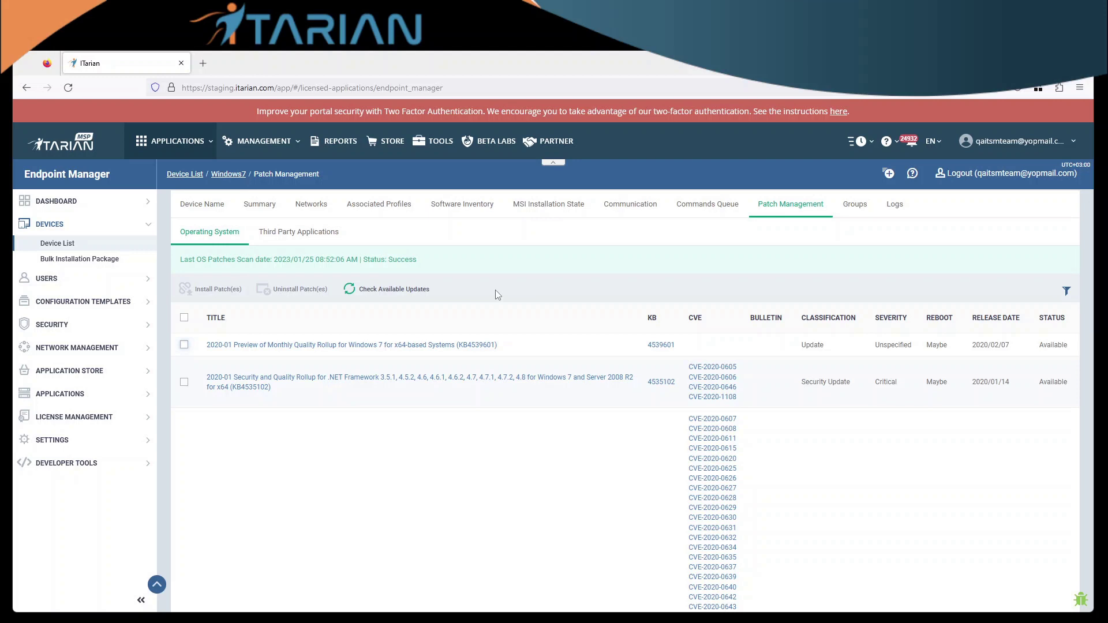
scroll(495, 295, "up", 2)
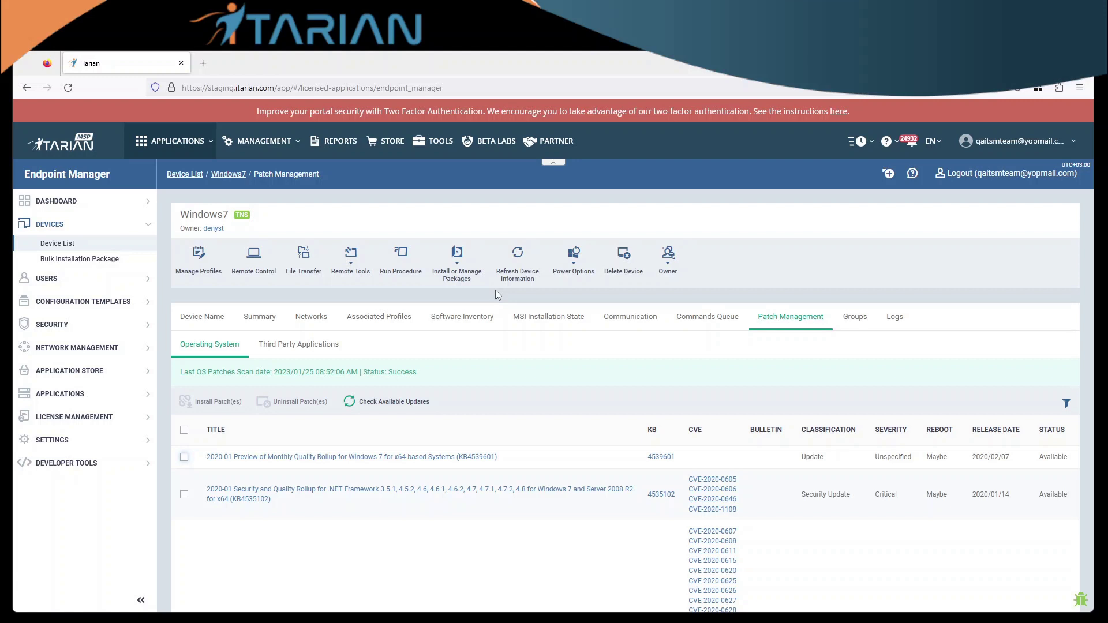
- Create a Windows patch procedure named "YouTube Critical Updates" in the My Procedures folder of the configuration templates
left_click(57, 302)
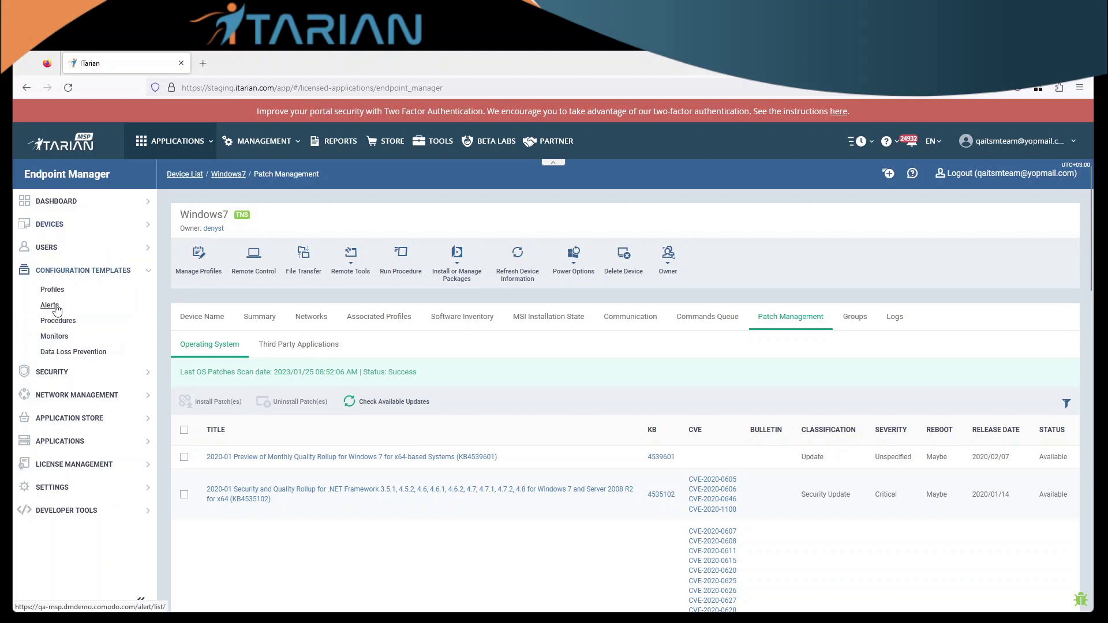
left_click(52, 325)
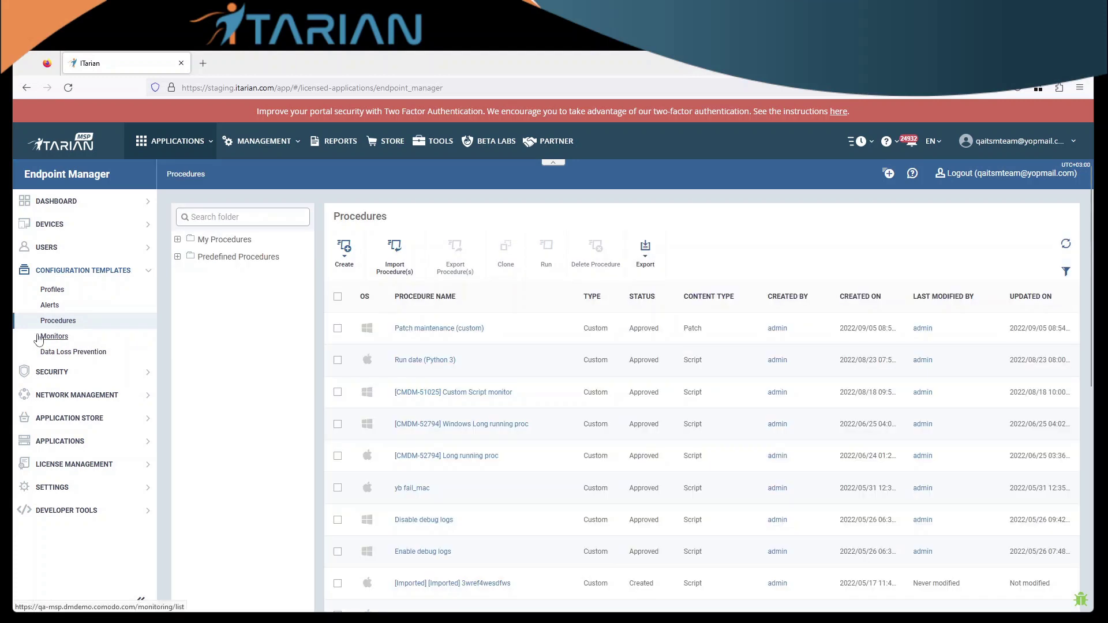
left_click(344, 254)
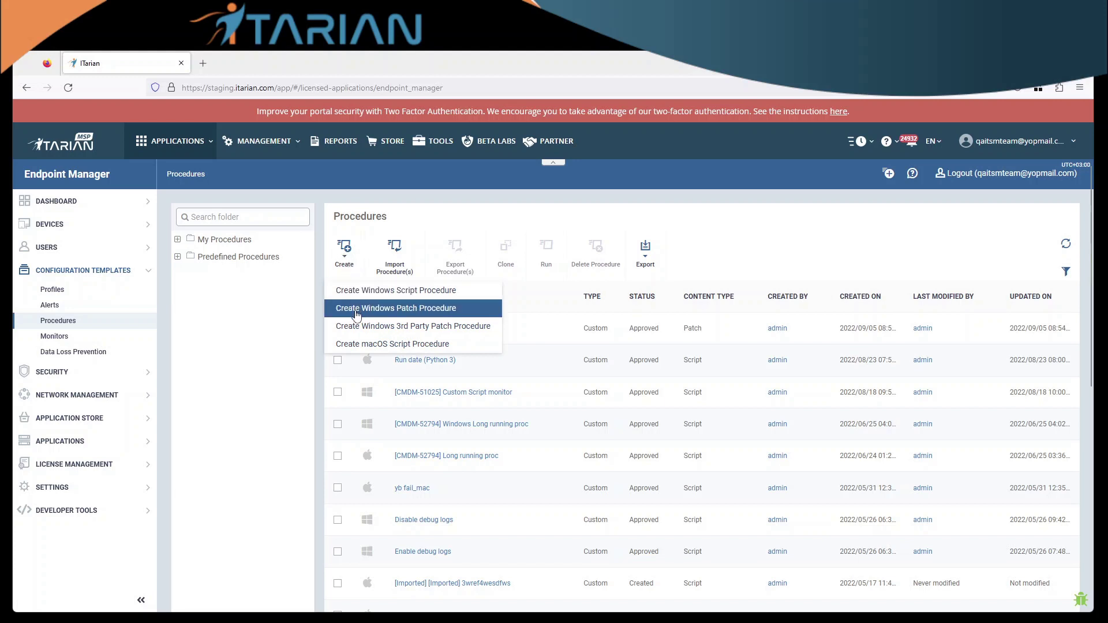
left_click(456, 314)
left_click(456, 241)
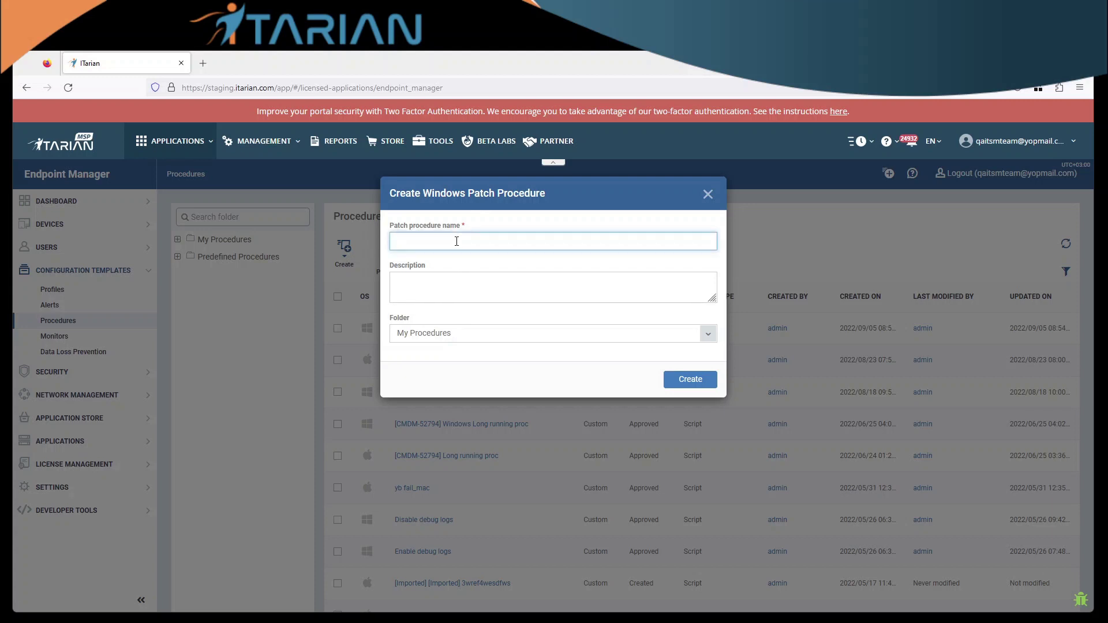
type("T")
key("BackSpace")
key("BackSpace")
type("Yours")
key("BackSpace")
key("BackSpace")
key("BackSpace")
type("uTube Croit")
key("BackSpace")
key("BackSpace")
type("itical Updates")
left_click(701, 383)
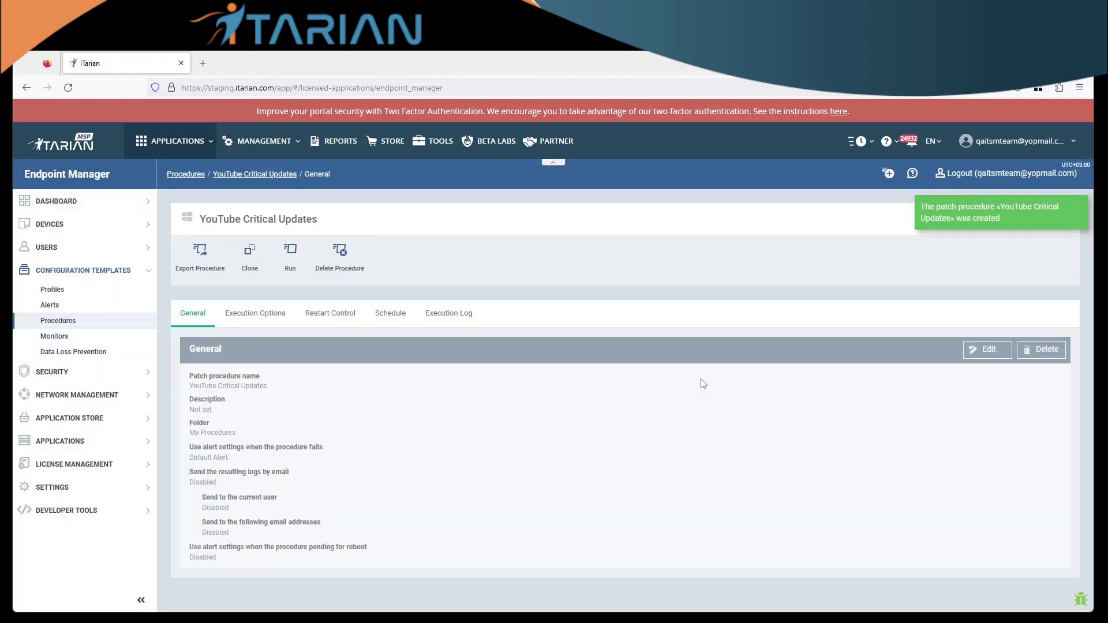
- Set the procedure's description to "Demo for YouTube Video" and turn off the use of alert settings when the procedure fails
left_click(988, 357)
scroll(854, 383, "down", 2)
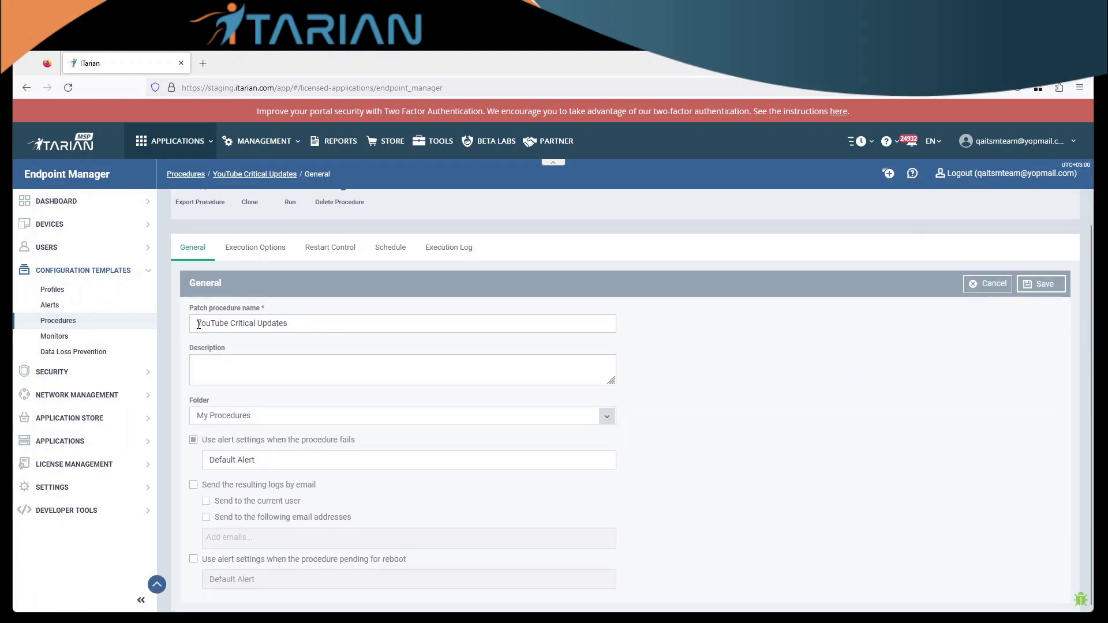
left_click_drag(196, 324, 403, 324)
left_click(344, 369)
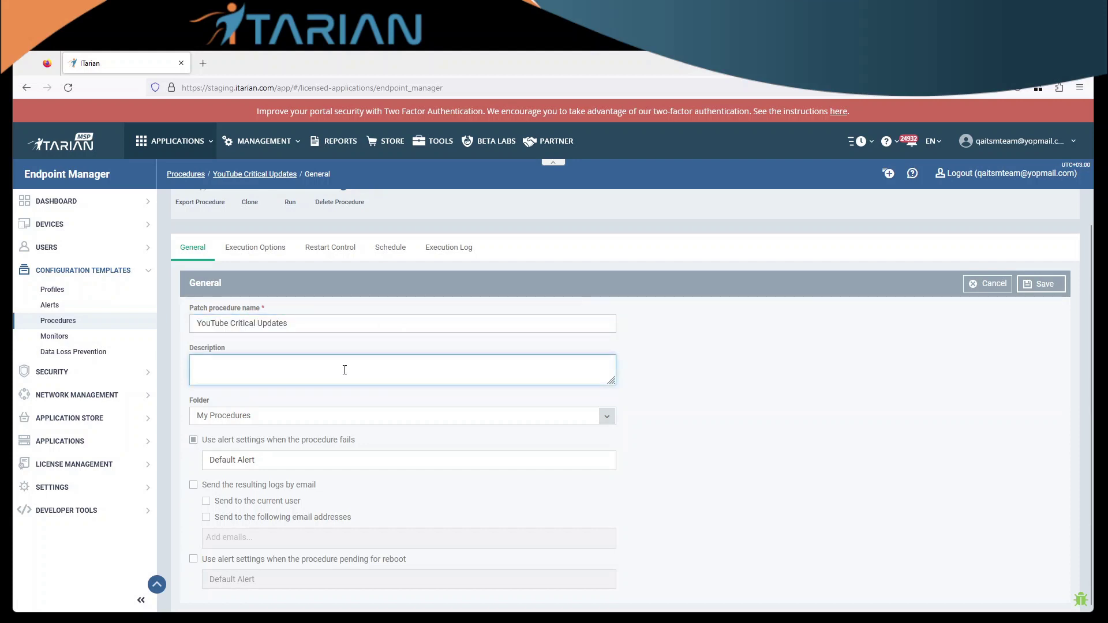
type("Demo")
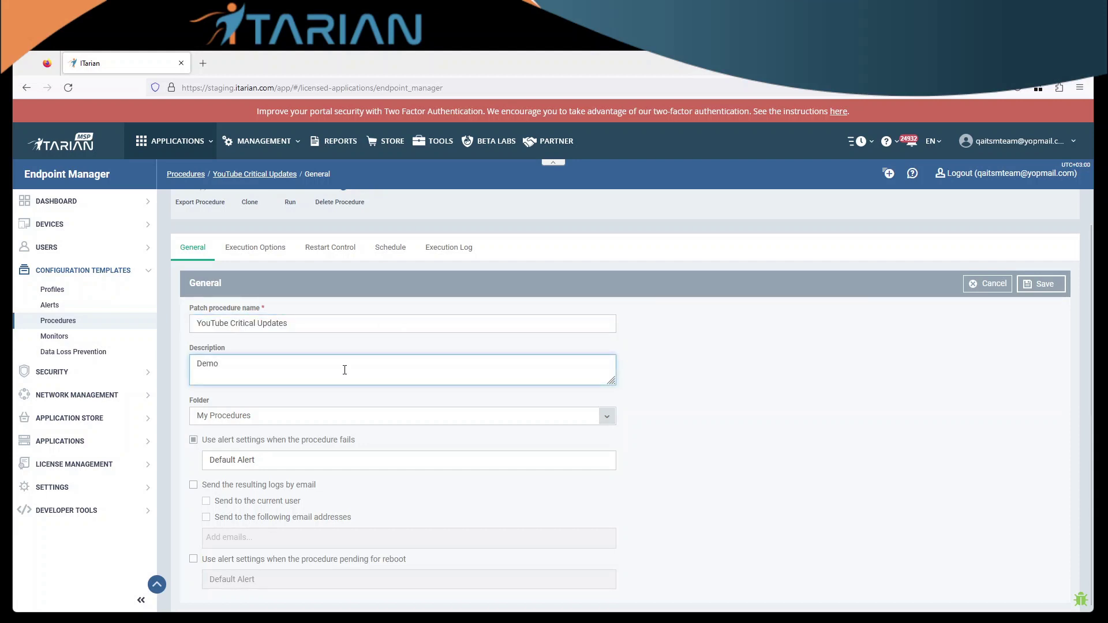
type(" for You")
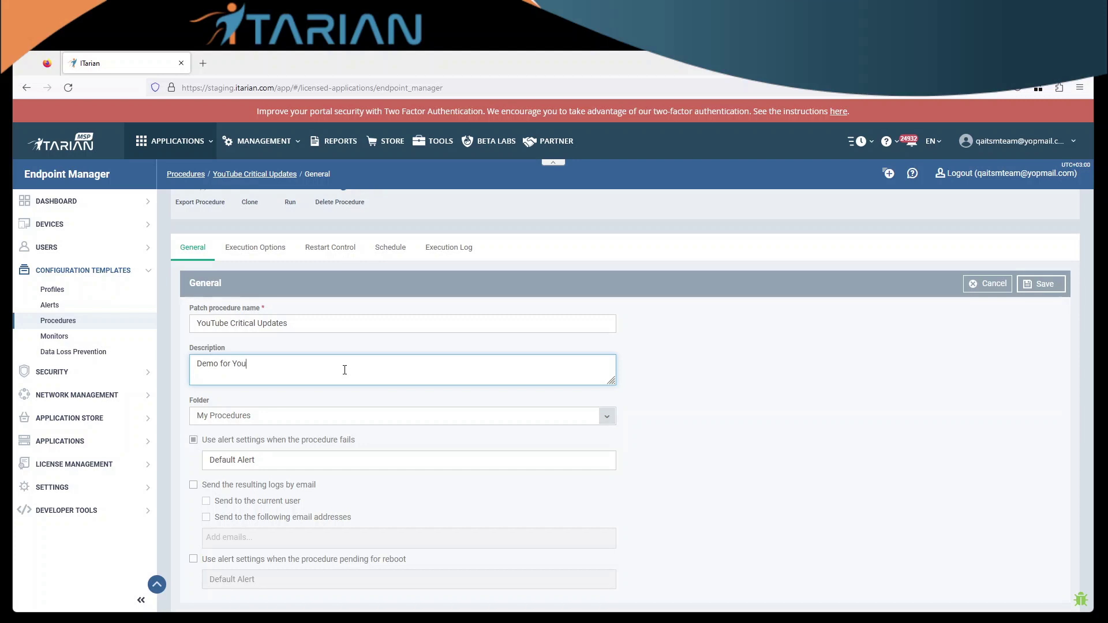
type("Tube Video")
left_click(607, 420)
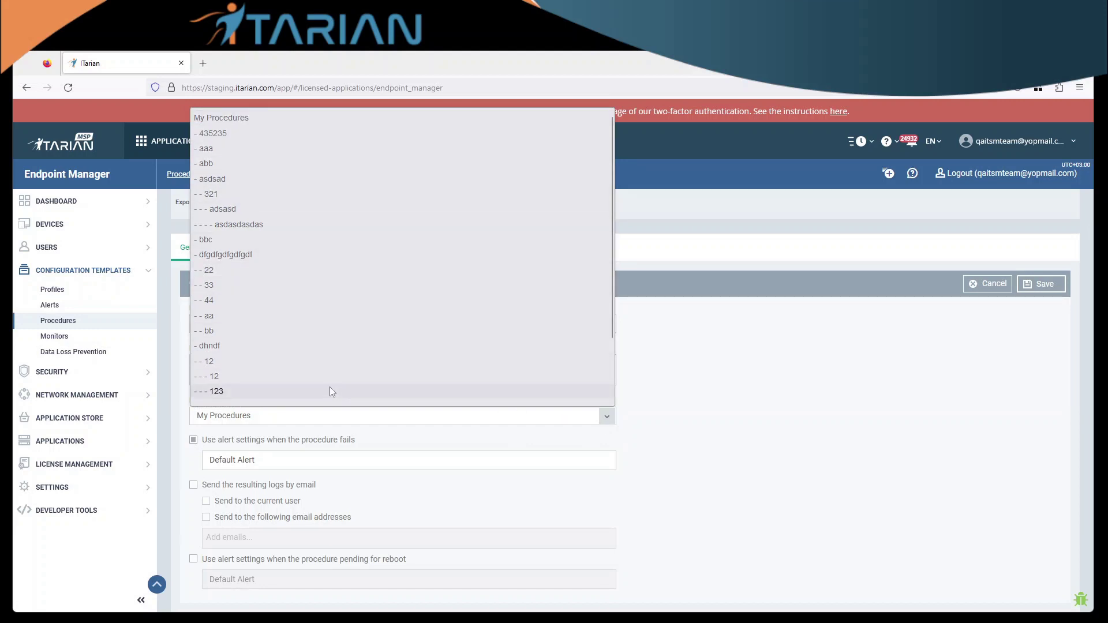
left_click(720, 409)
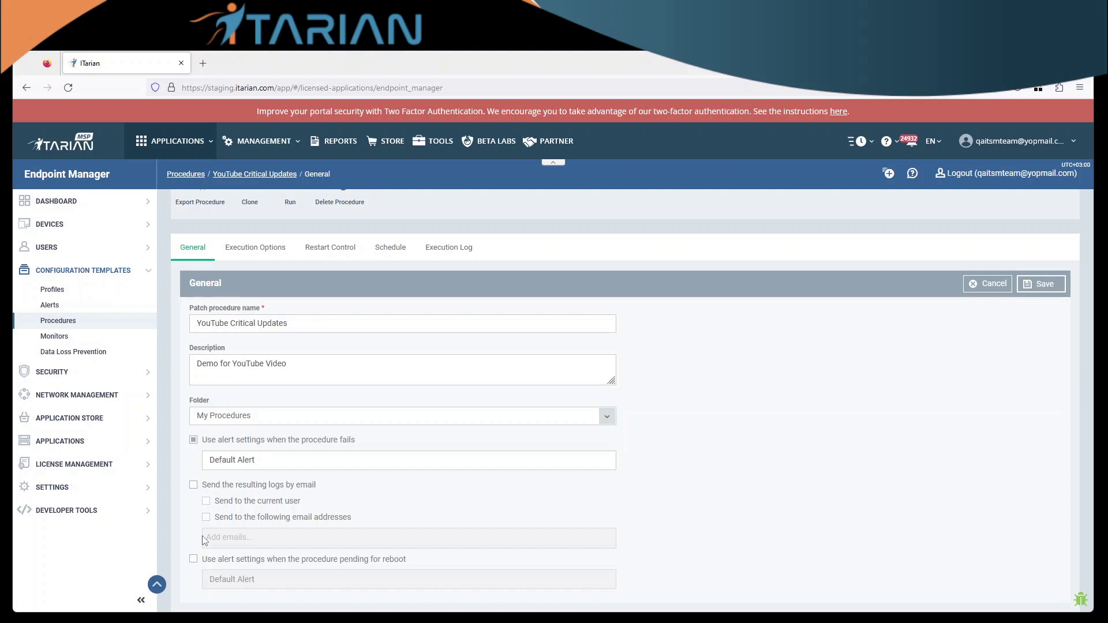
left_click(194, 441)
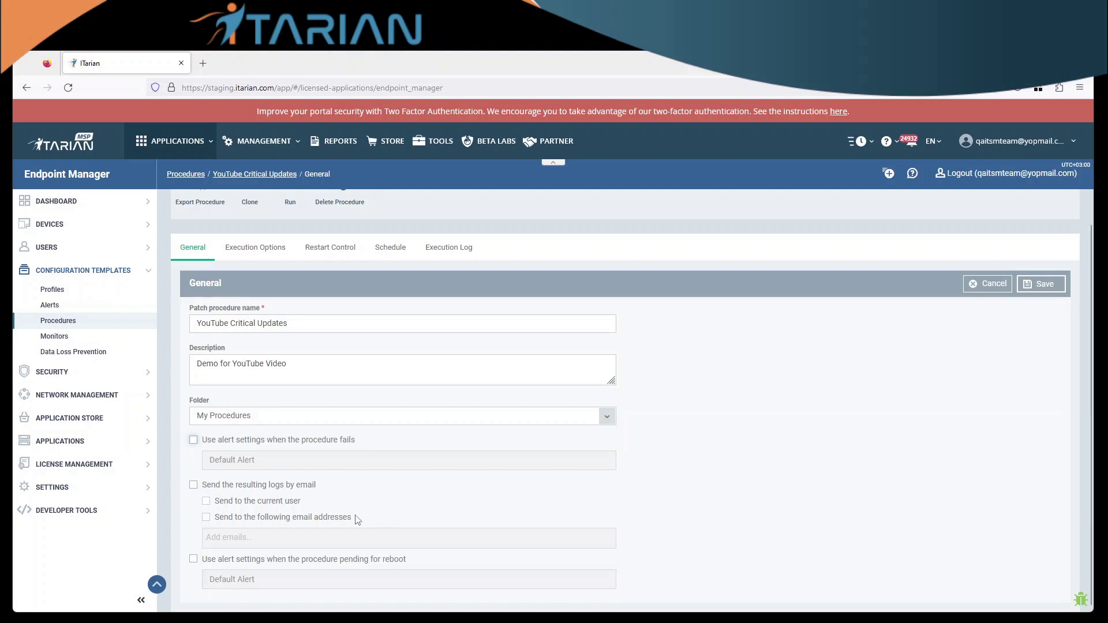
- Have the procedure install critical updates and Critical-severity security updates, and save its restart control with Suppress the reboot
left_click(267, 250)
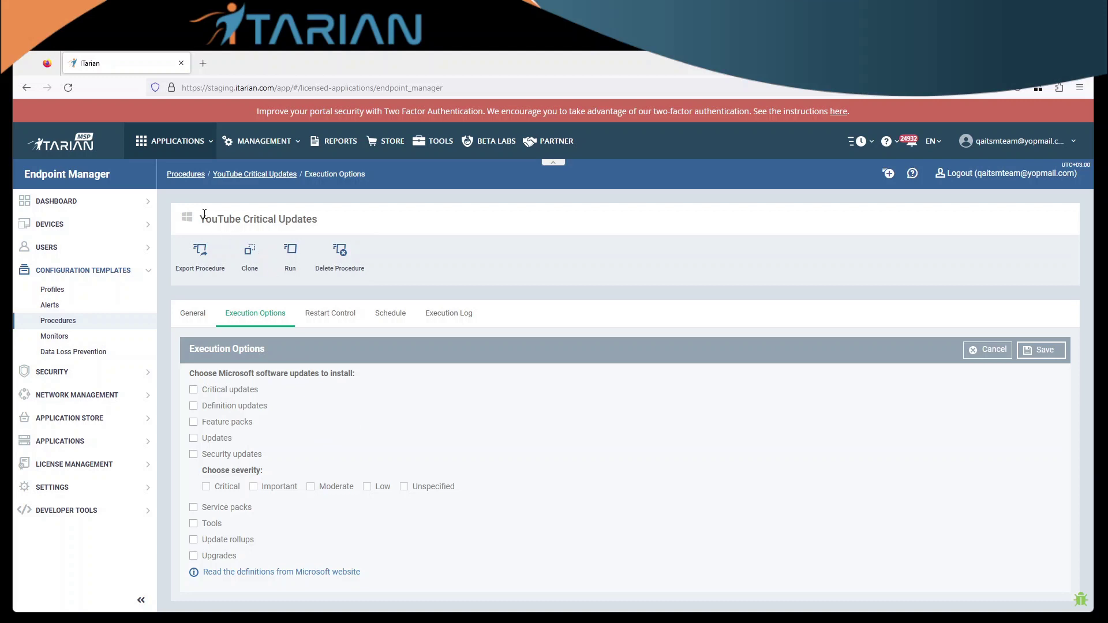
left_click_drag(243, 220, 327, 223)
left_click(399, 434)
left_click(193, 390)
left_click(193, 455)
left_click(206, 487)
left_click(342, 324)
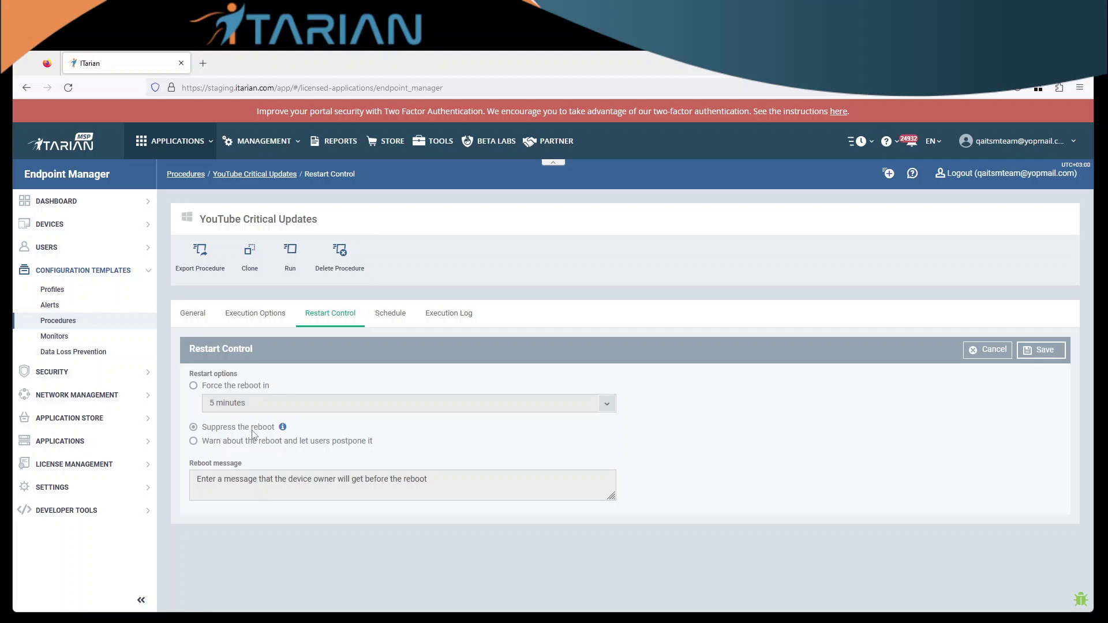
left_click(1045, 351)
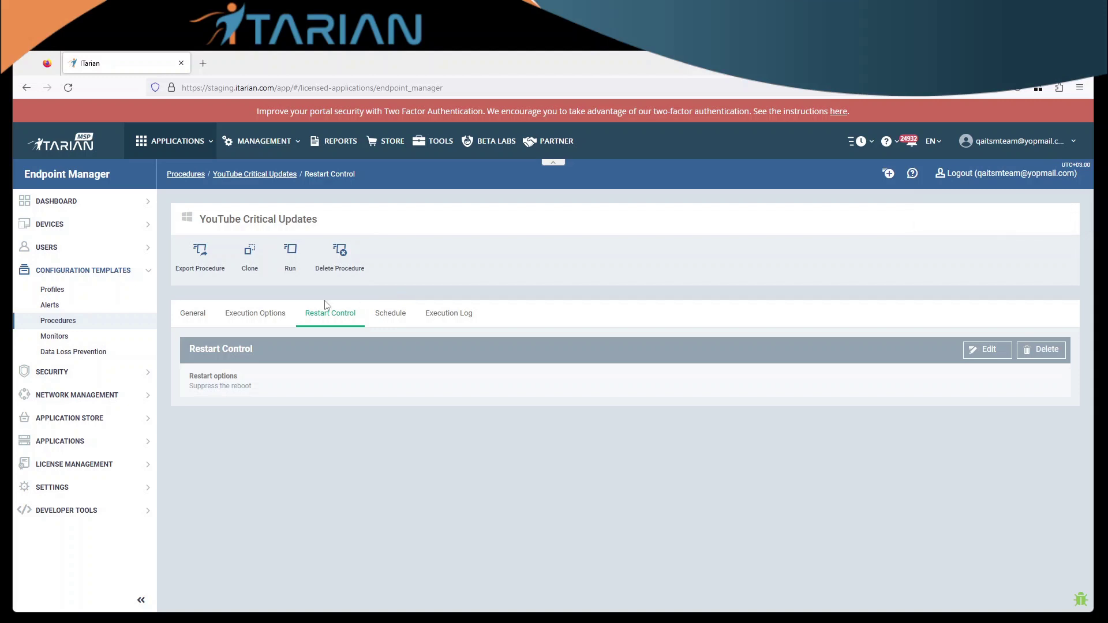
- Remove the Critical patch updates procedure from the procedures of the YouTube Win RMM Patch profile
left_click(51, 291)
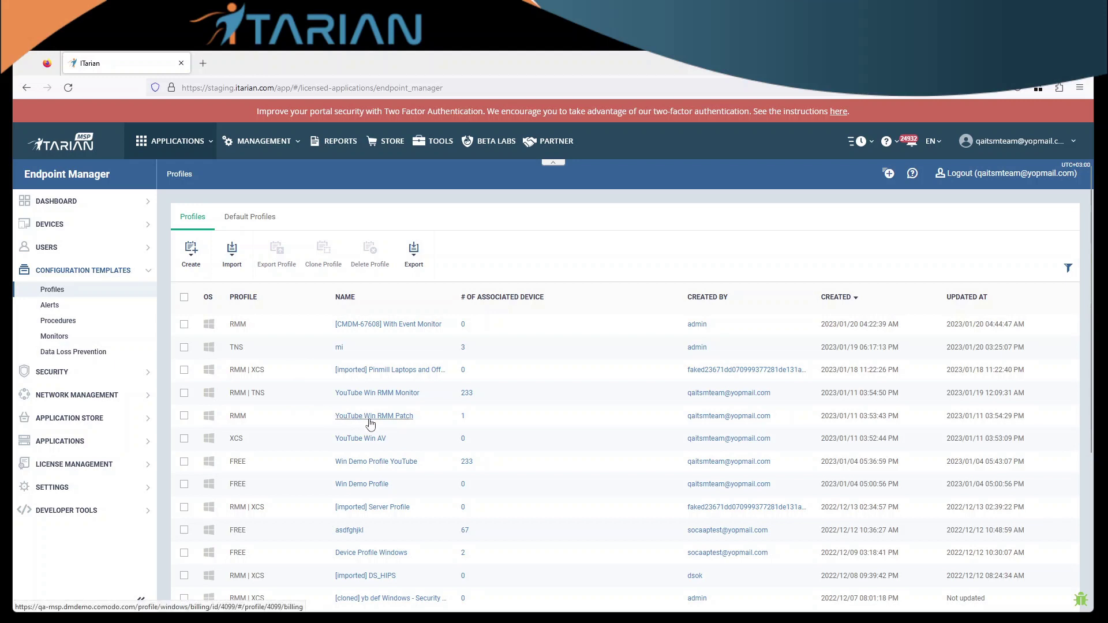
left_click(369, 416)
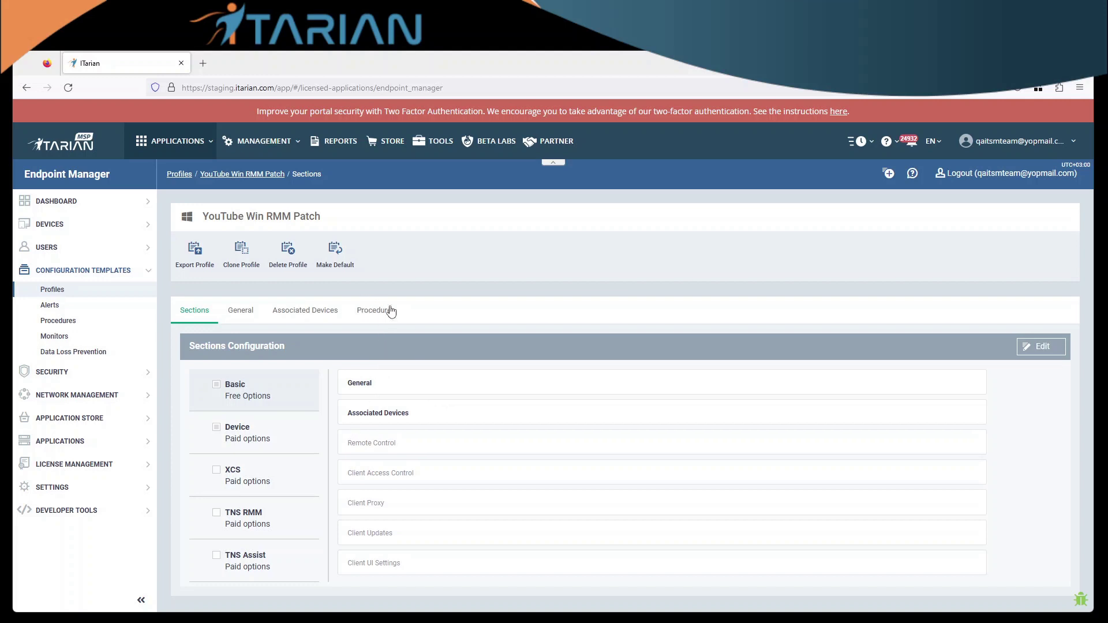
left_click(267, 432)
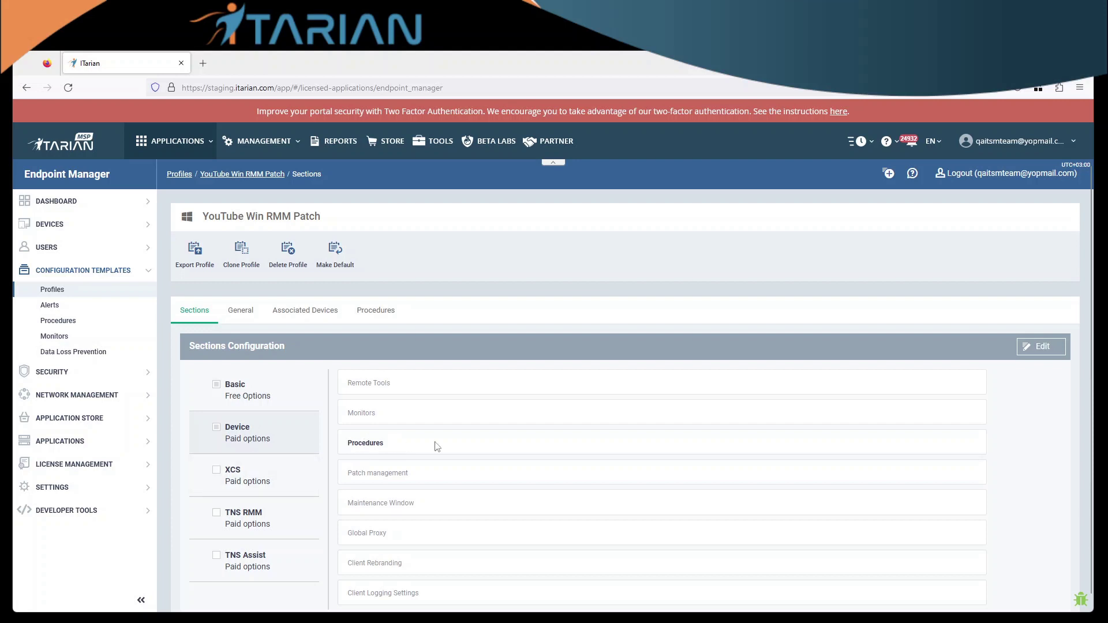
left_click(381, 309)
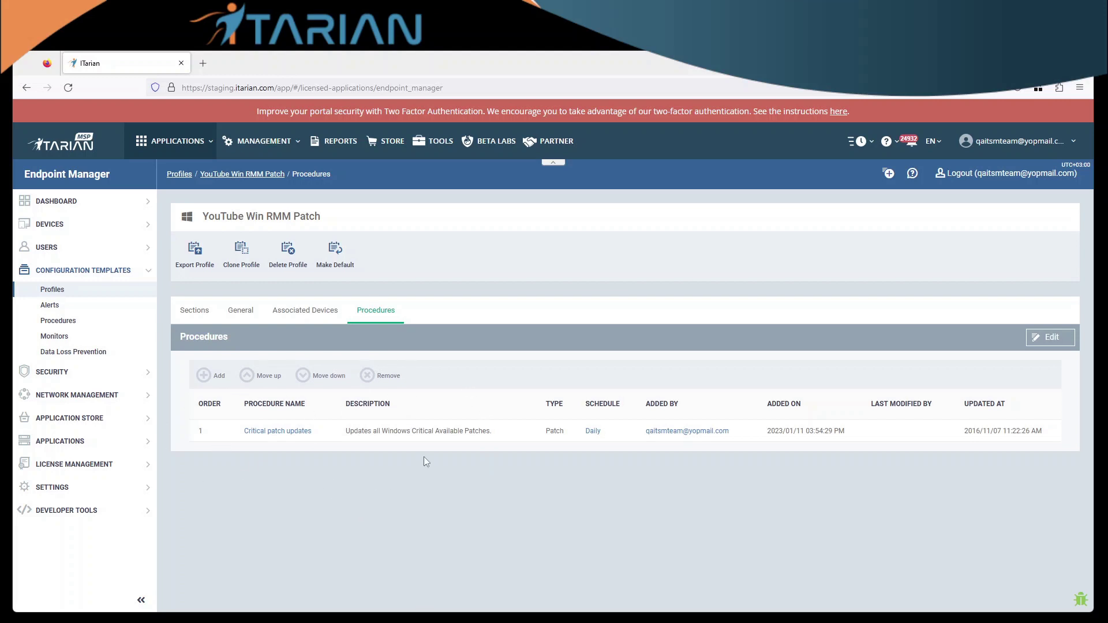
left_click(1049, 337)
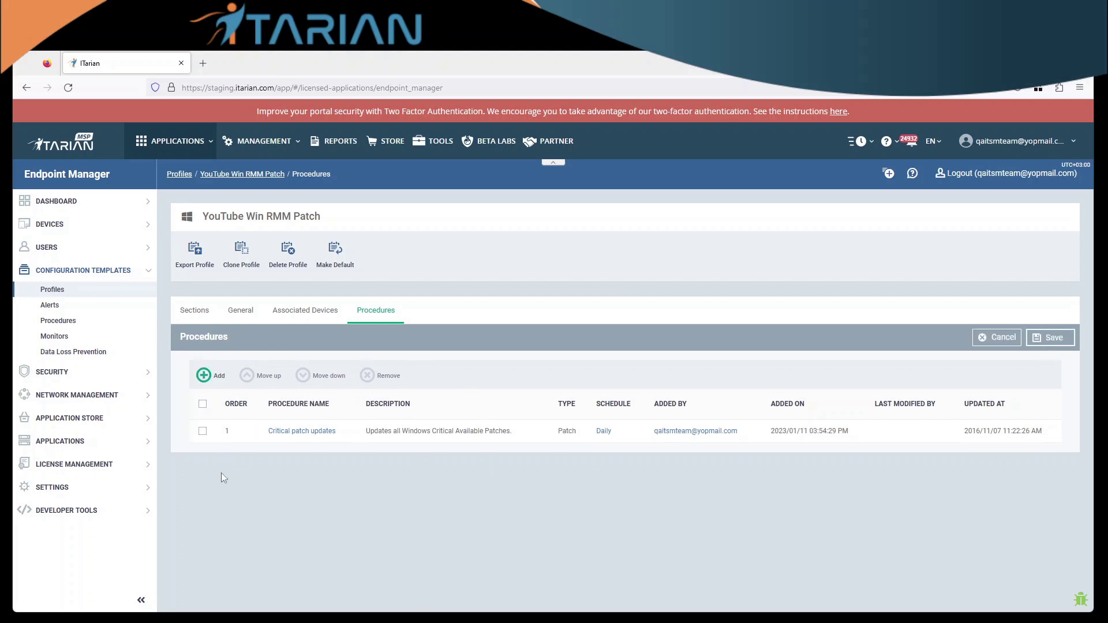
left_click(203, 430)
left_click(394, 376)
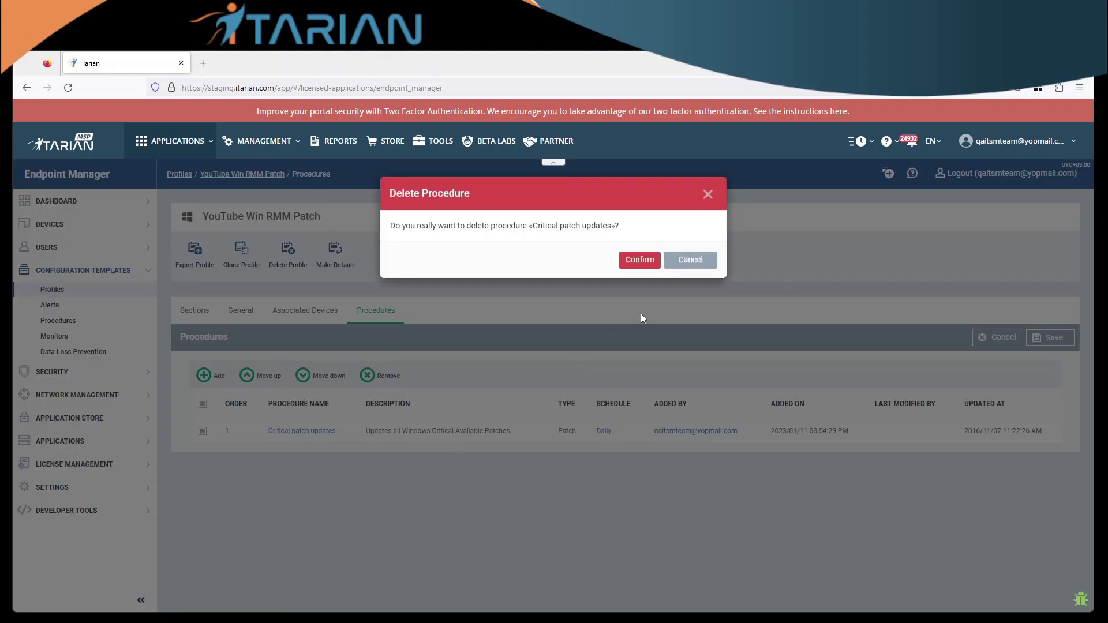
left_click(641, 259)
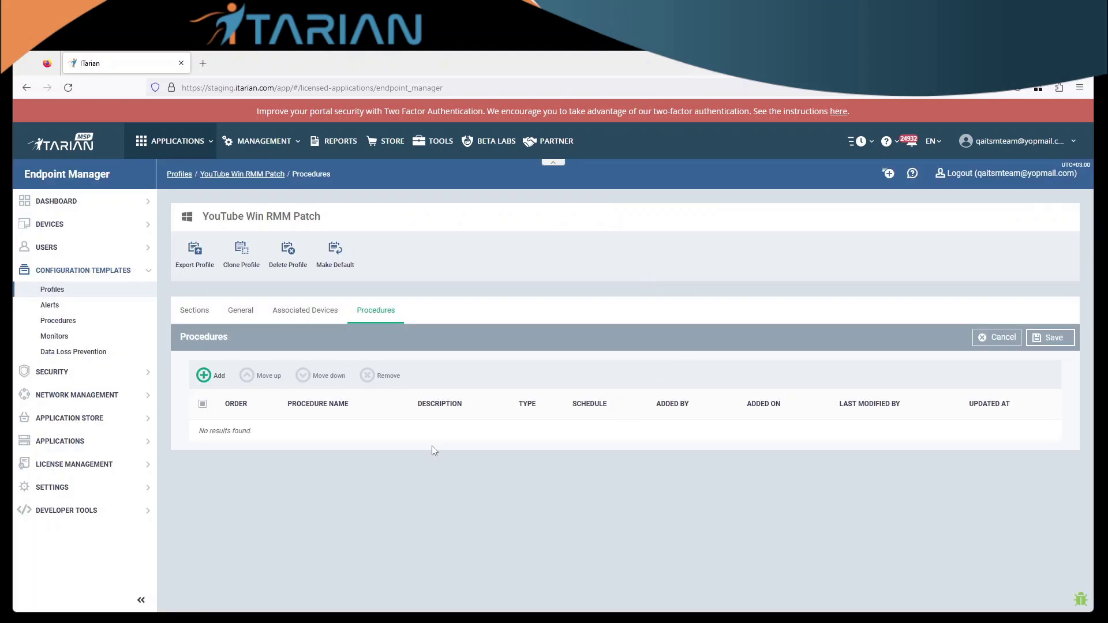
- Start adding an existing procedure to the profile and choose the YouTube Critical Updates patch procedure
left_click(203, 376)
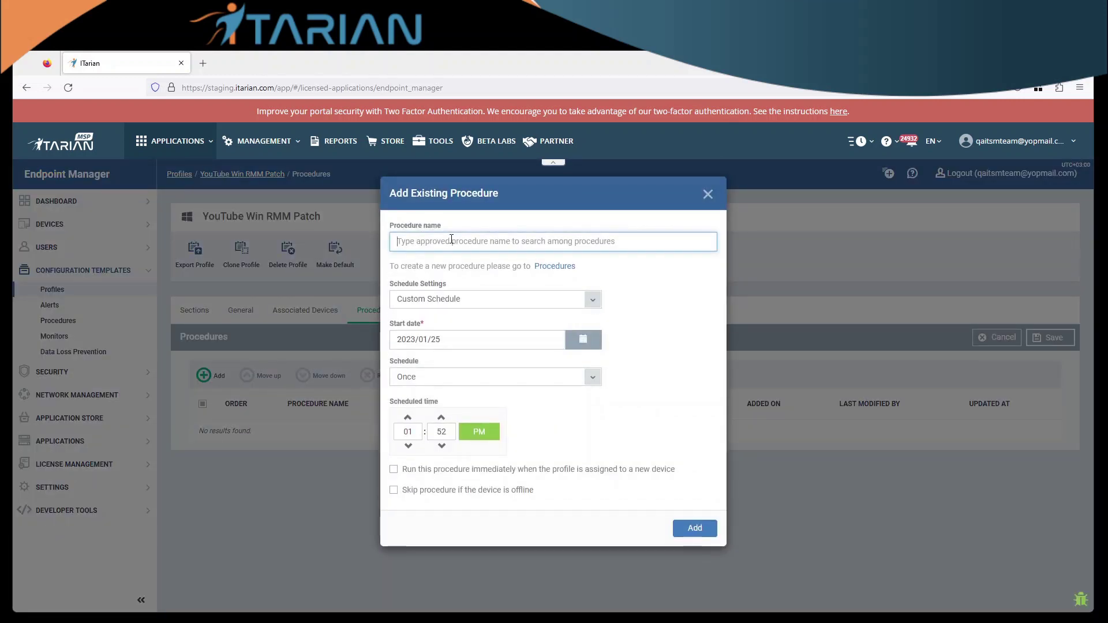
type("you")
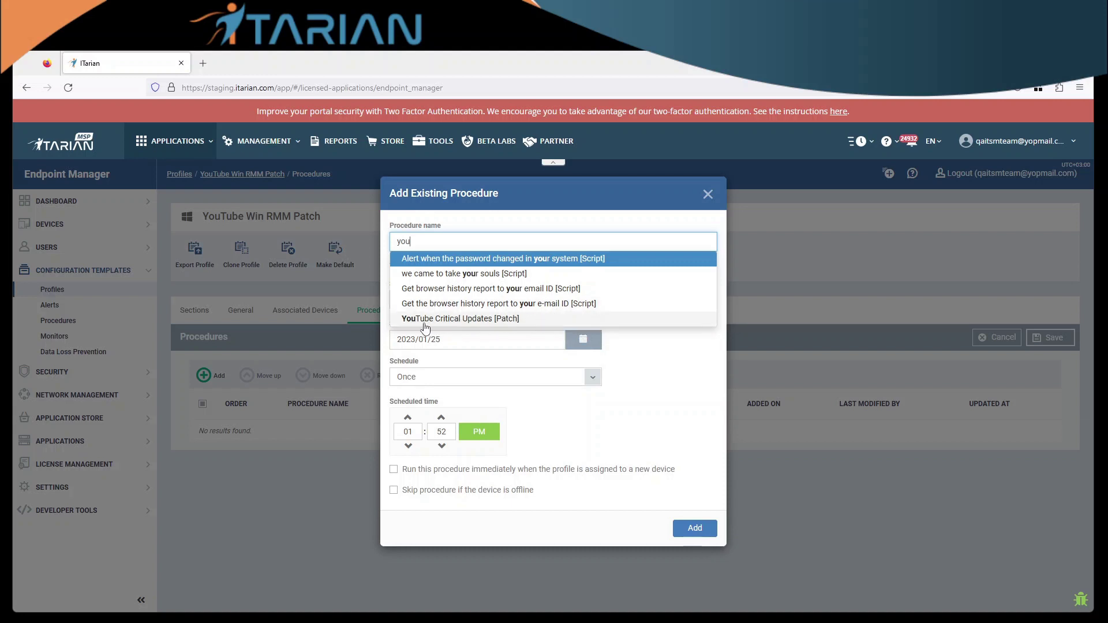
left_click(444, 323)
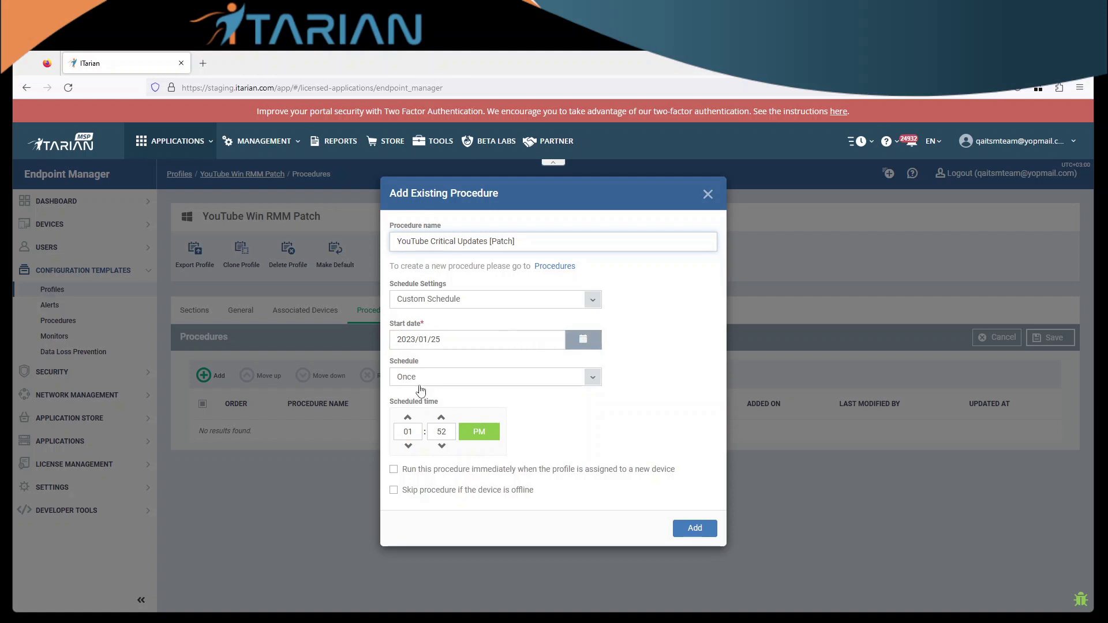
- Try the Daily, Weekly and Monthly schedule options for the procedure
left_click(592, 377)
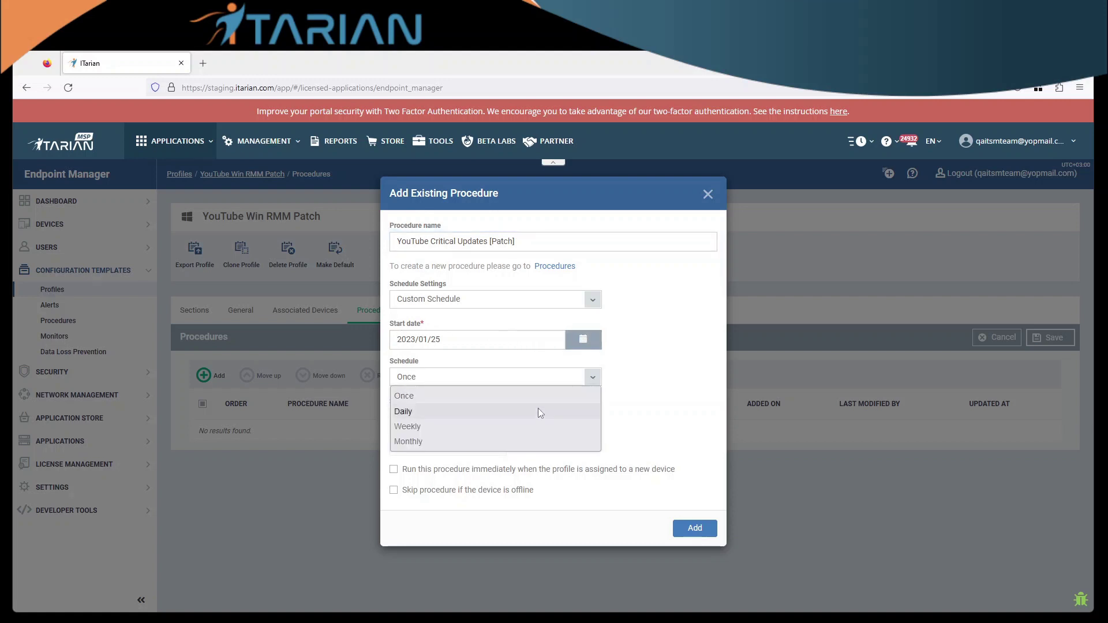
left_click(414, 413)
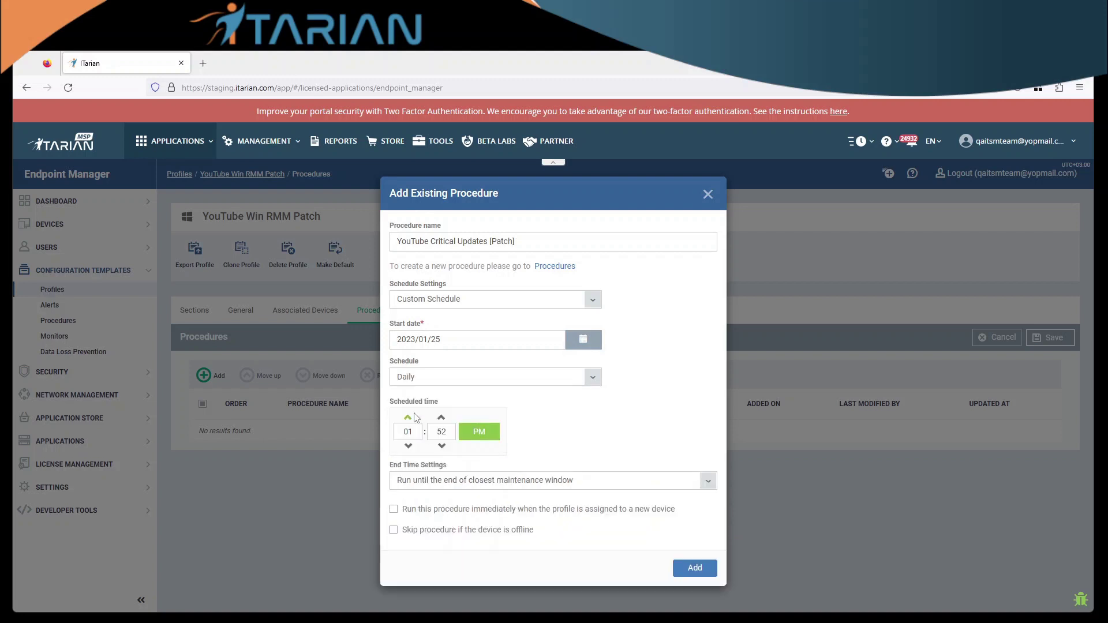
left_click(596, 382)
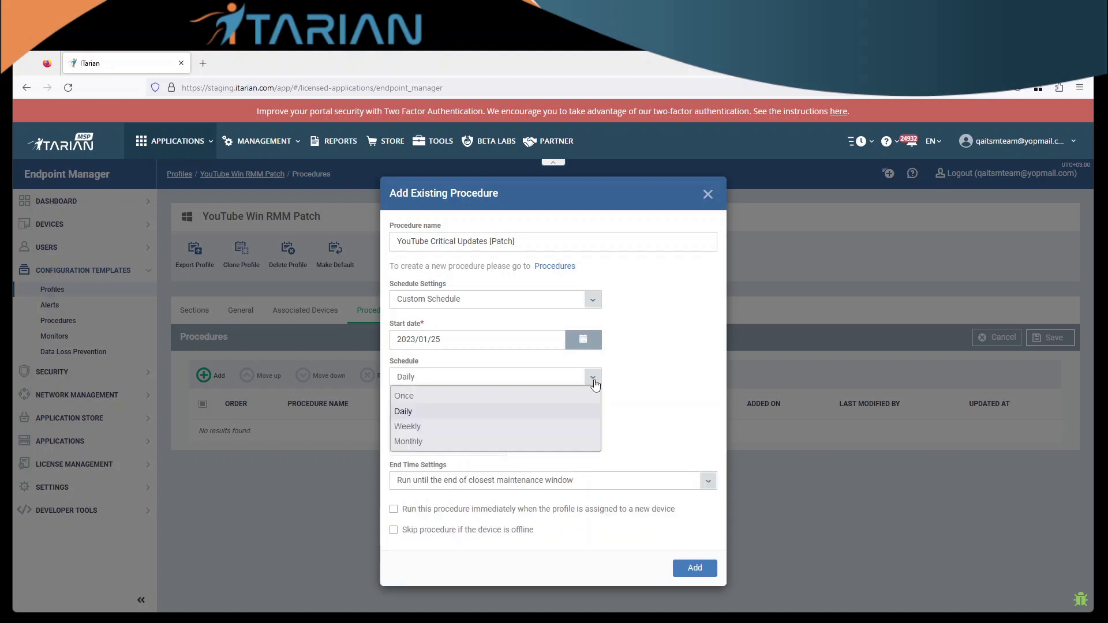
left_click(539, 428)
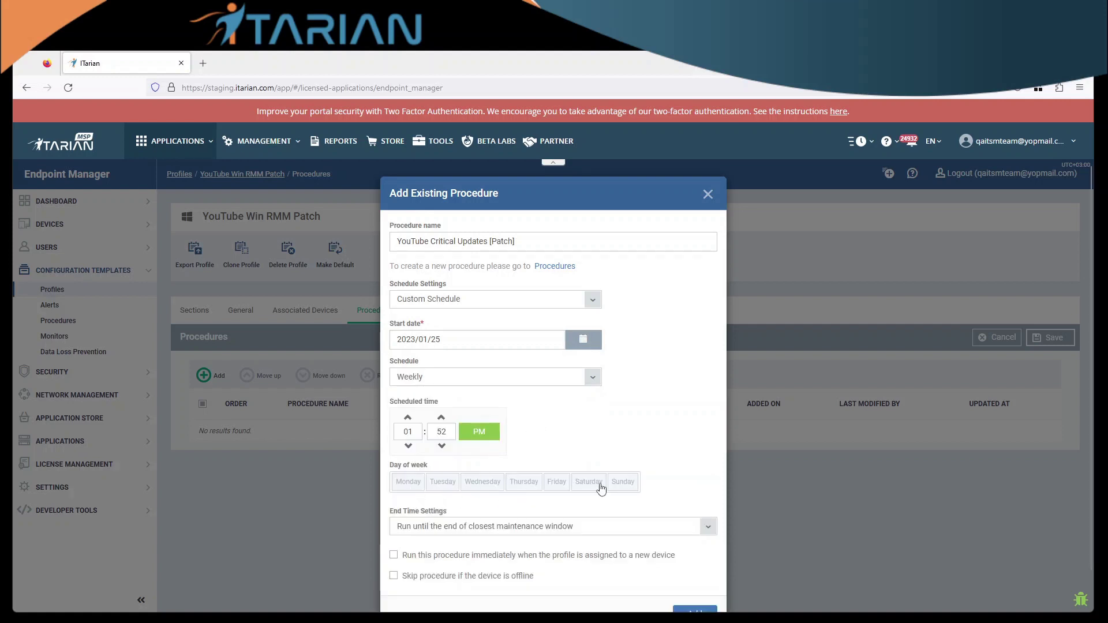
left_click(594, 381)
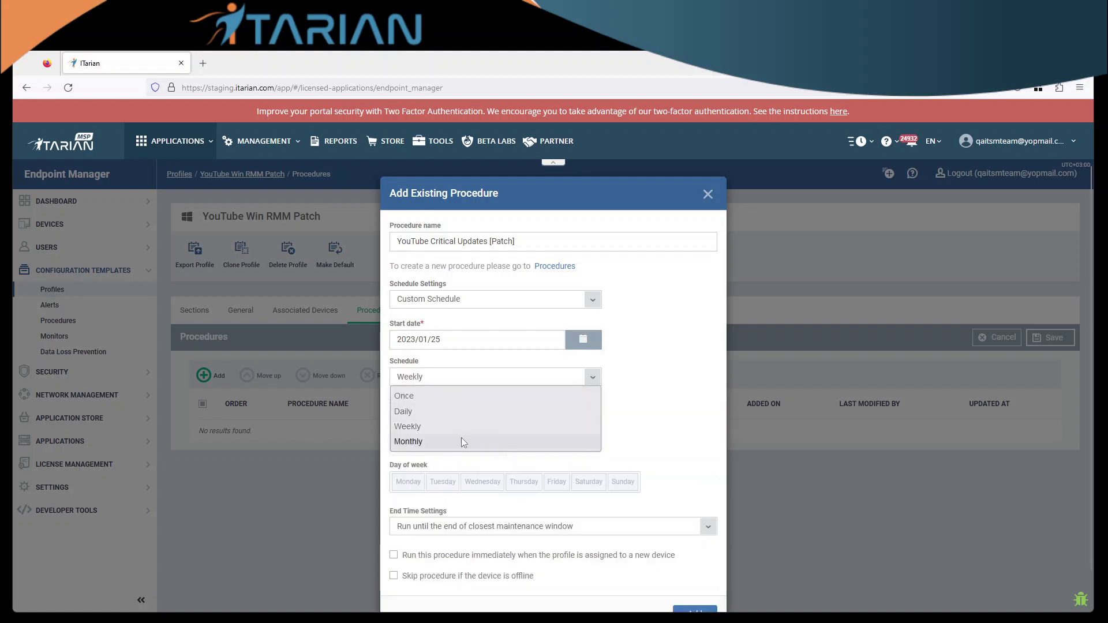
left_click(425, 441)
scroll(430, 448, "down", 2)
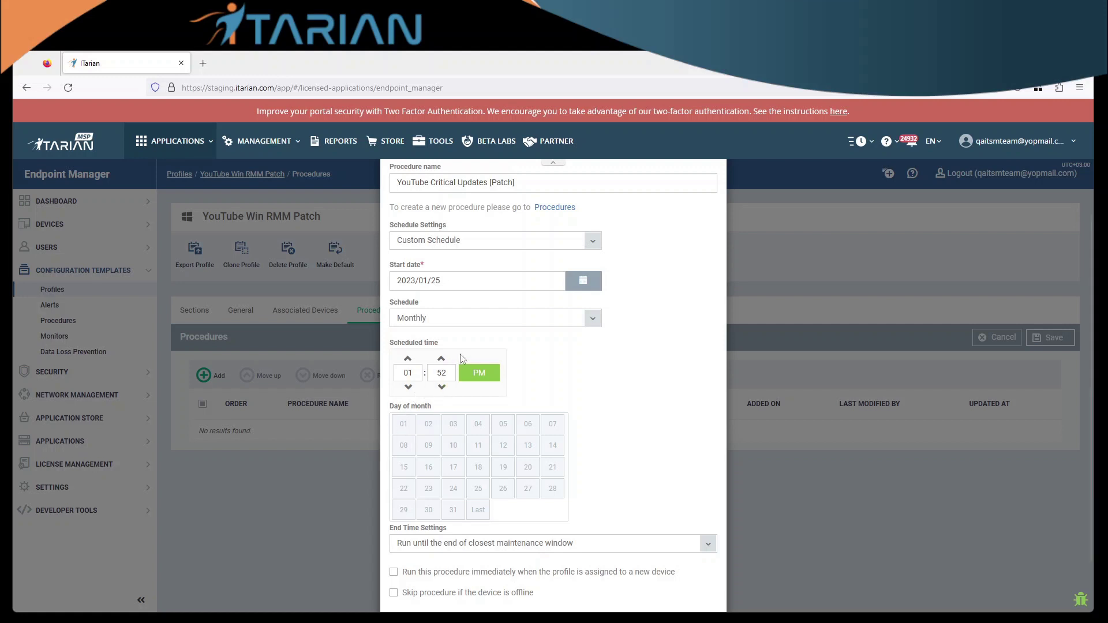
- Schedule the procedure to run daily at 02:00 PM
left_click(480, 323)
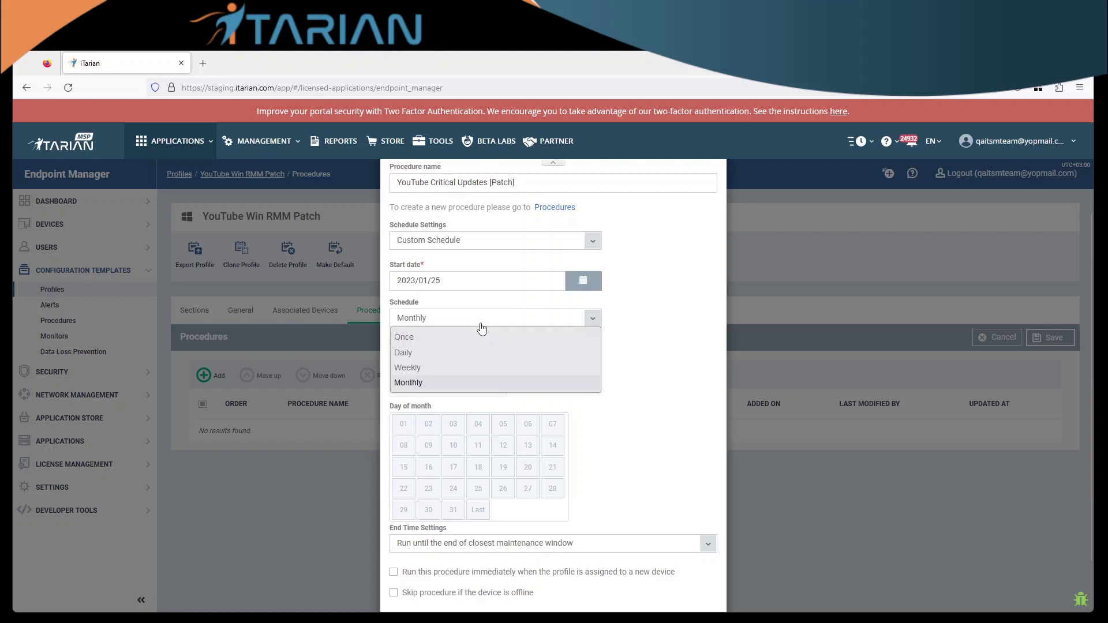
left_click(458, 355)
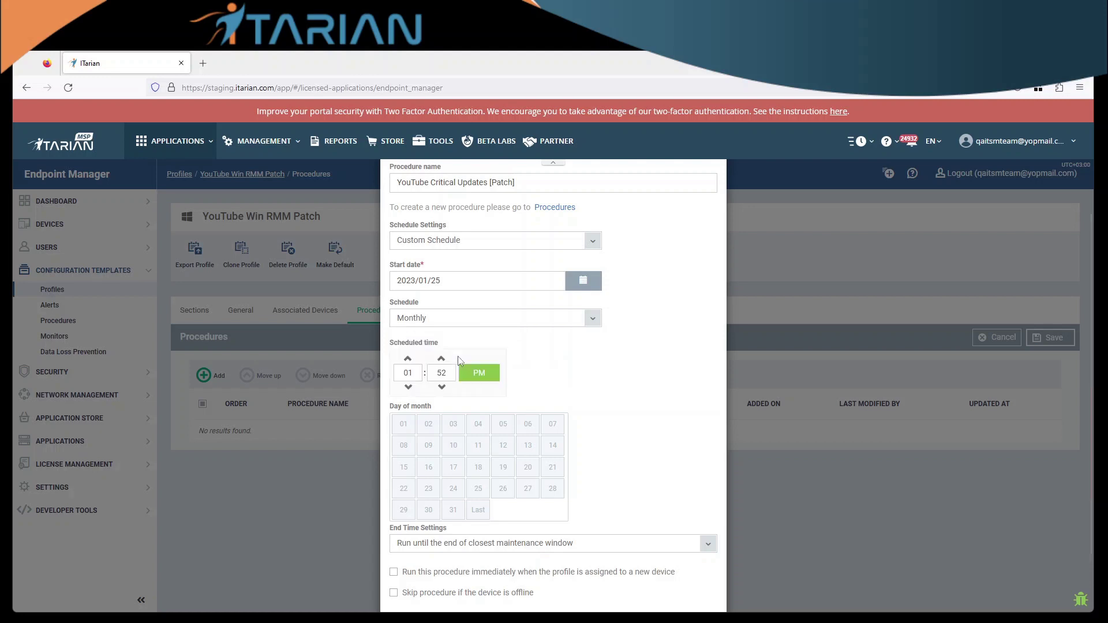
double_click(408, 431)
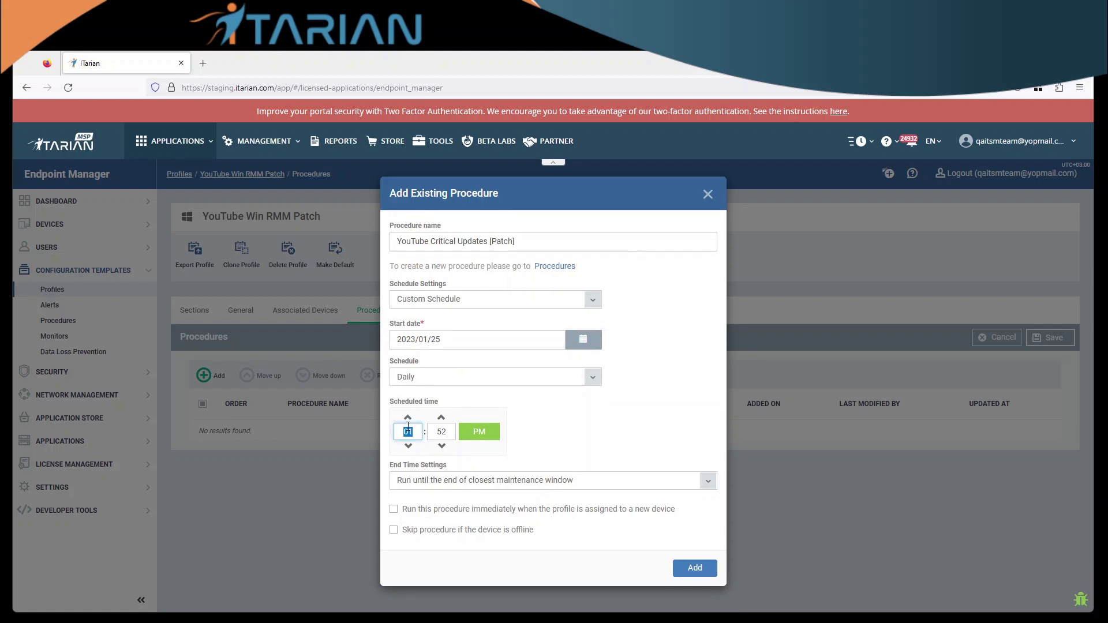
type("02")
key("Tab")
type("00")
left_click(547, 422)
- Add the procedure with No end settings and skipping of offline devices, and save the profile's procedures
left_click(430, 486)
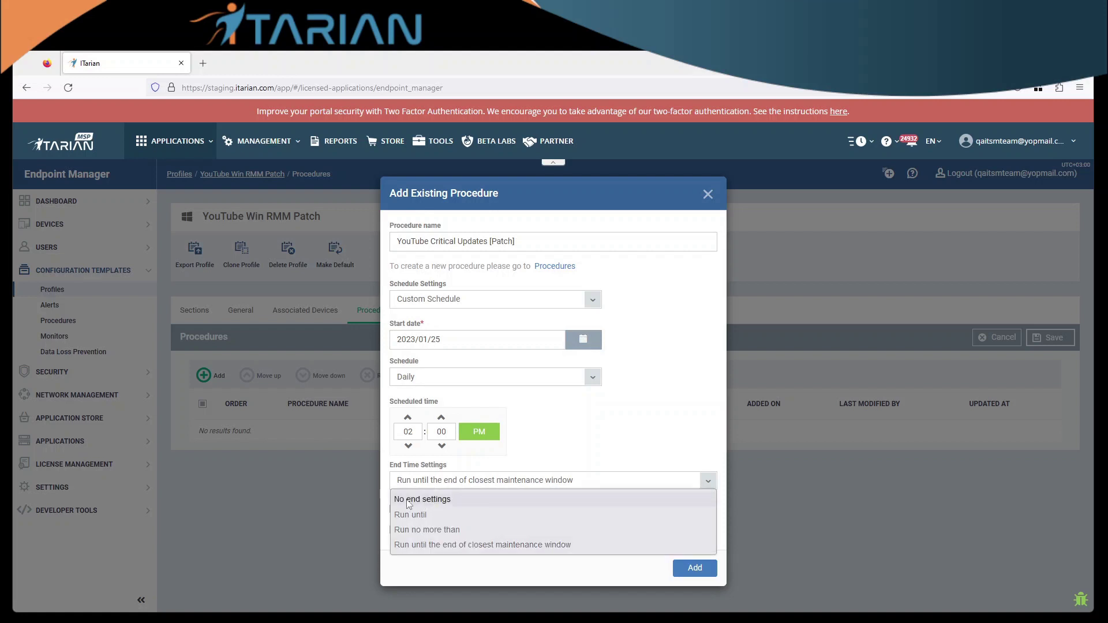
left_click(463, 499)
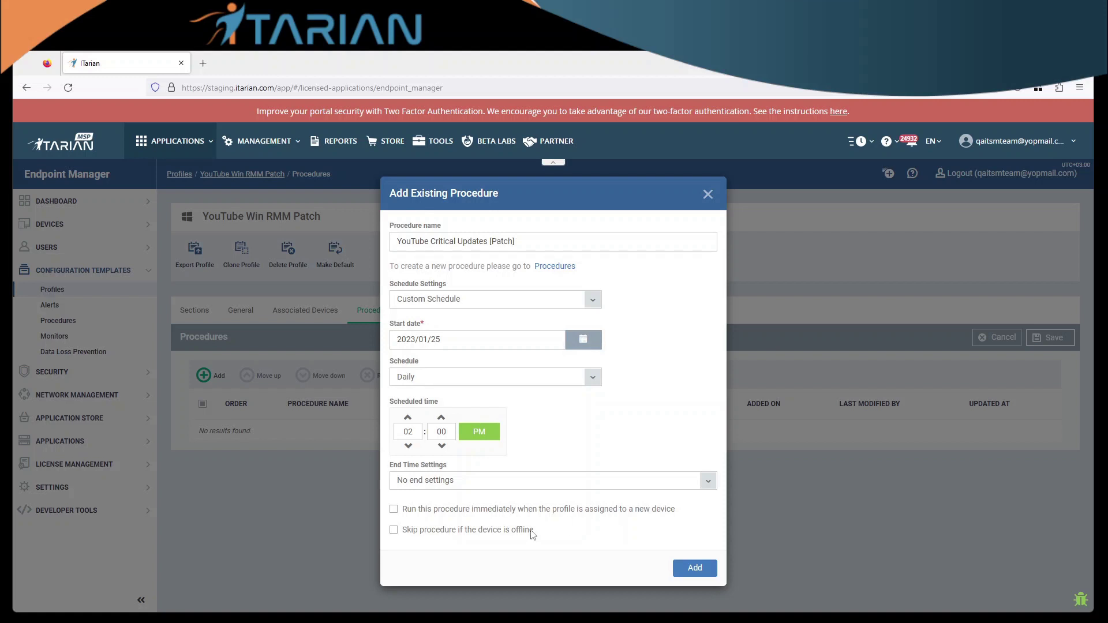
left_click(394, 529)
left_click(700, 573)
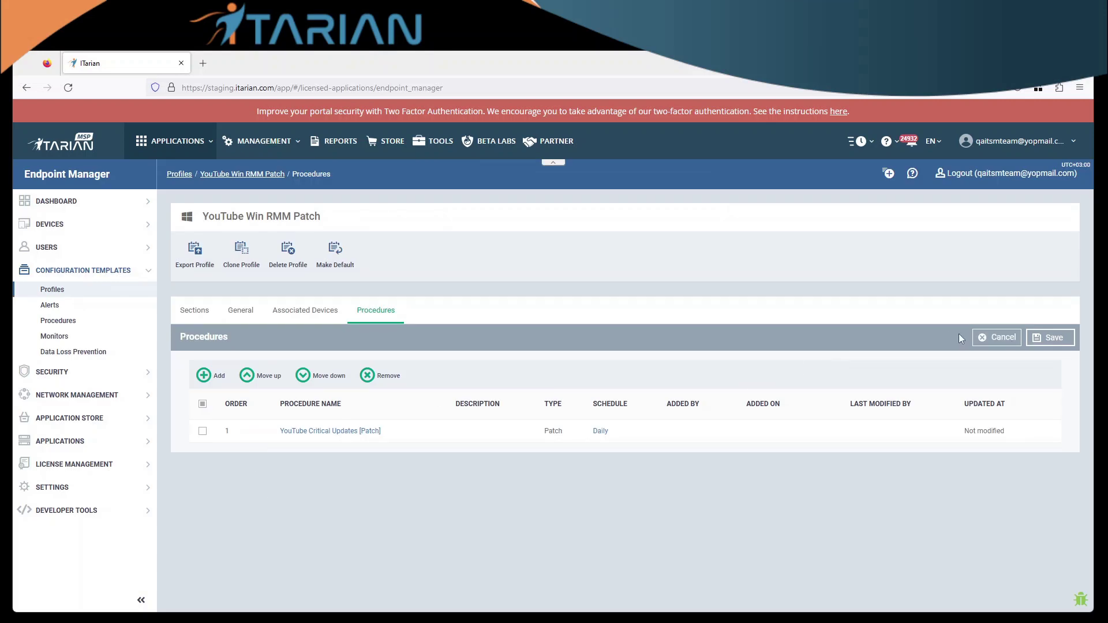
left_click(1051, 338)
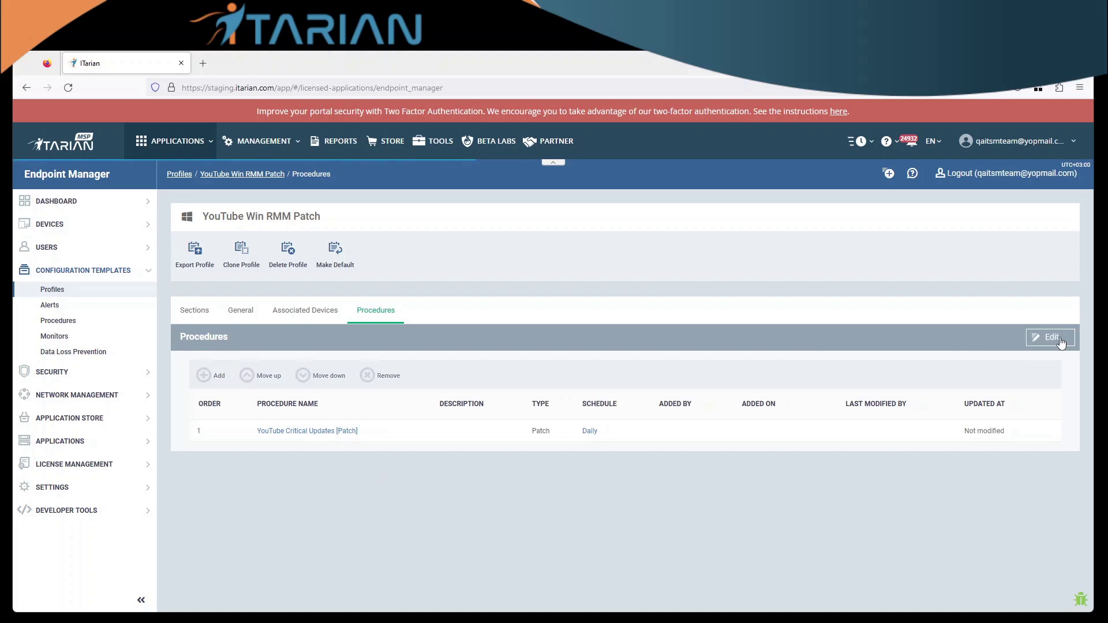